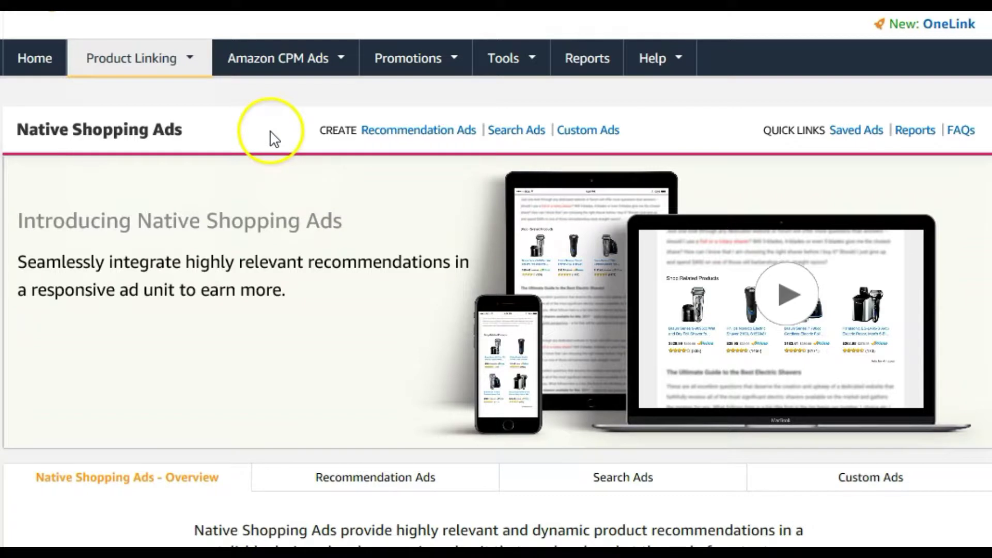
- Start creating a Recommendation Ads unit from the Native Shopping Ads page and bring its ad preferences into view
mouse_move(195, 71)
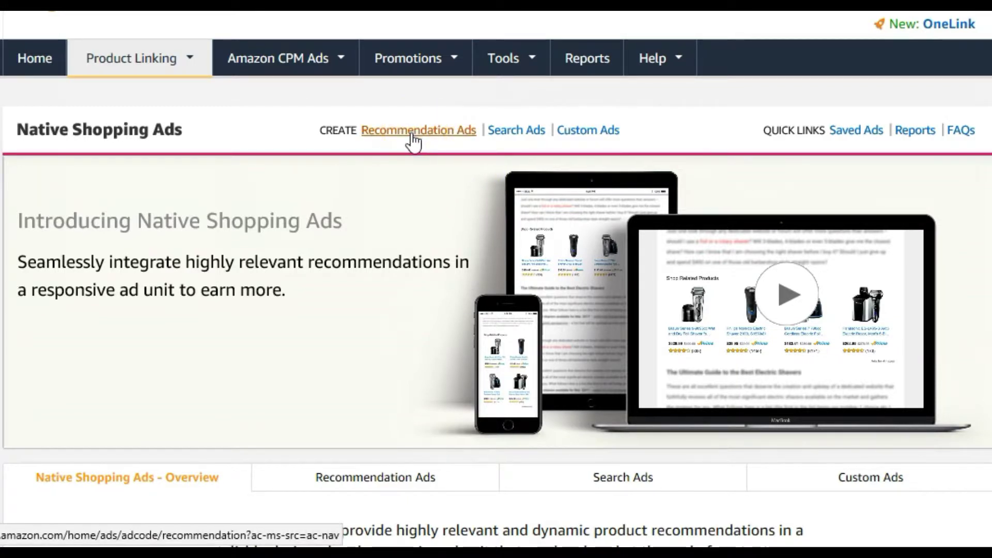
left_click(411, 161)
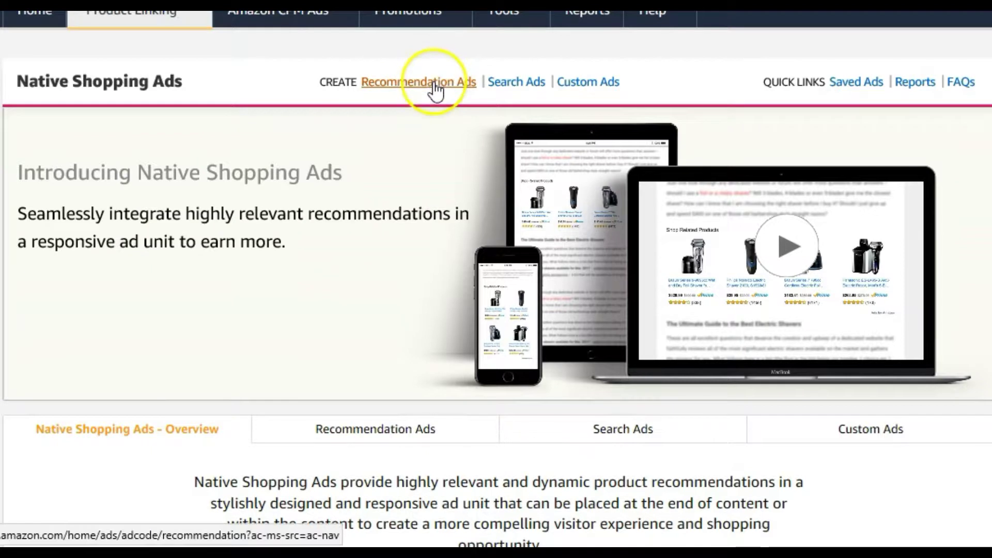
left_click(435, 84)
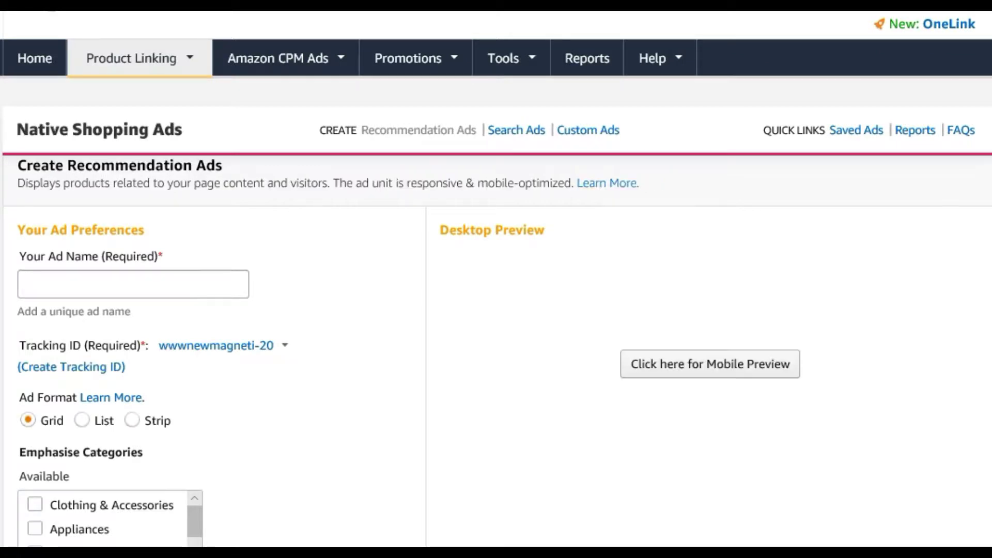
scroll(496, 279, "down", 3)
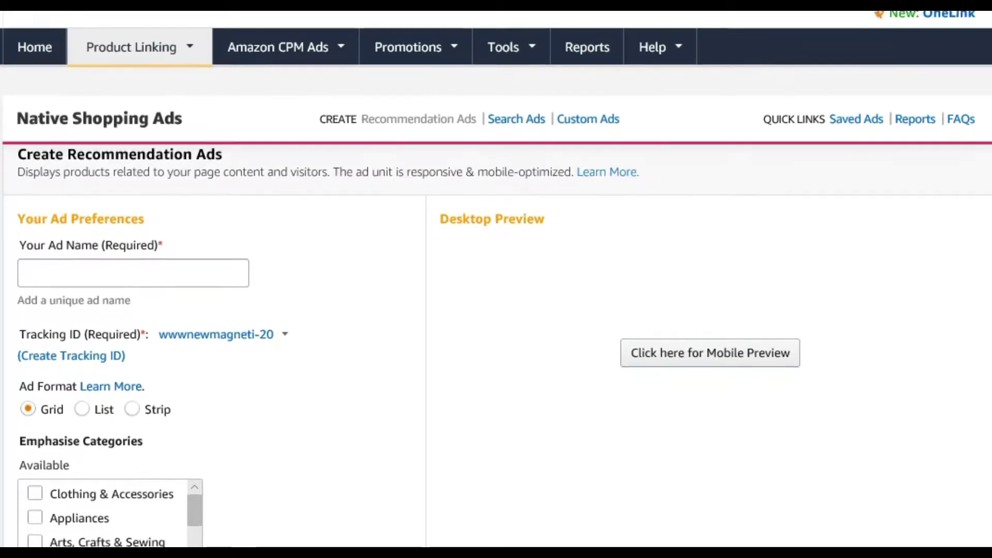
scroll(496, 279, "down", 1)
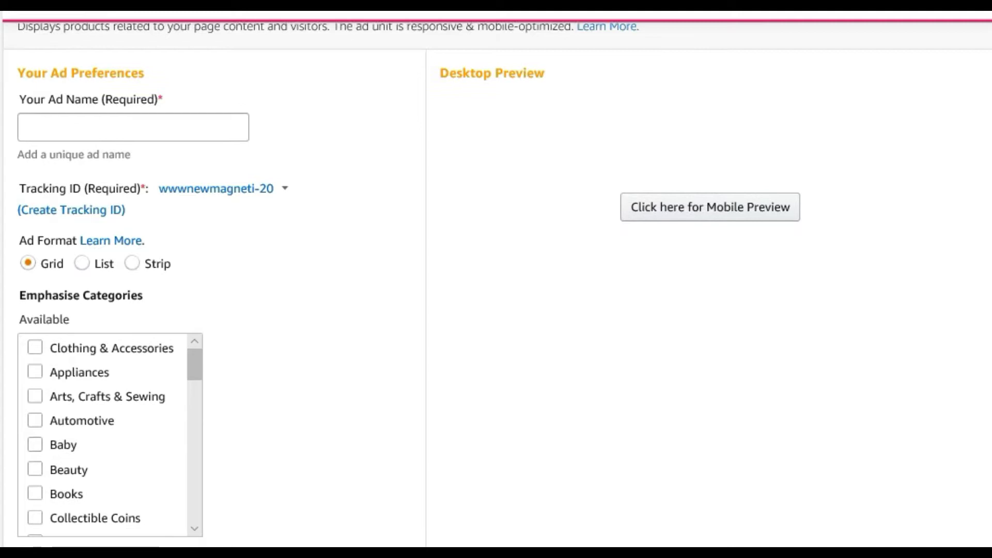
scroll(496, 279, "up", 1)
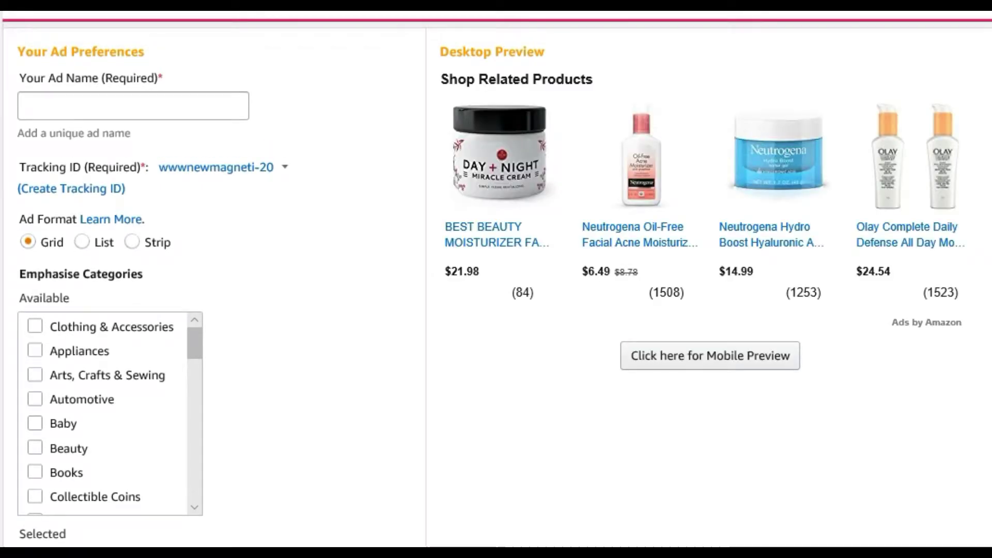
scroll(496, 279, "up", 1)
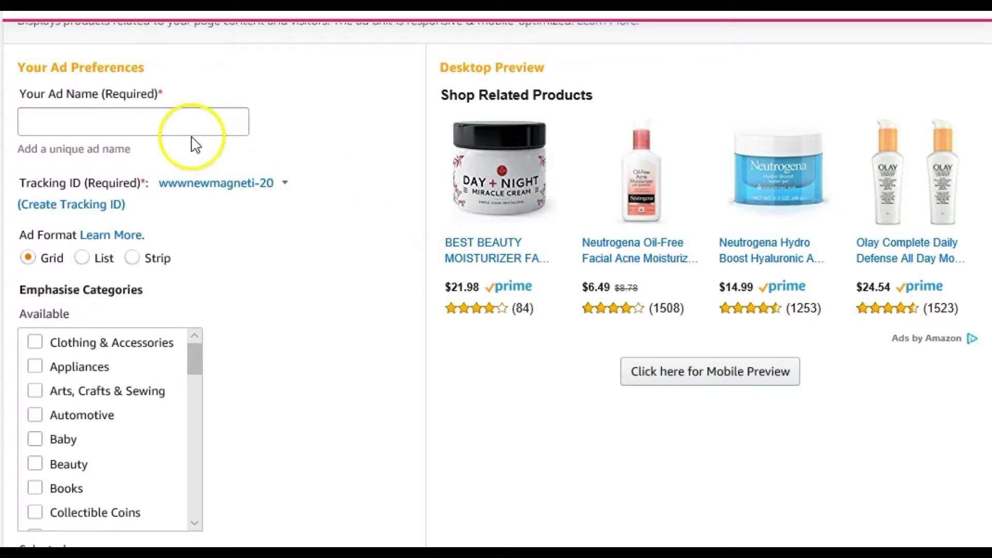
- Name the ad "test" and check the list of available tracking IDs without choosing a different one
left_click(175, 118)
type("test")
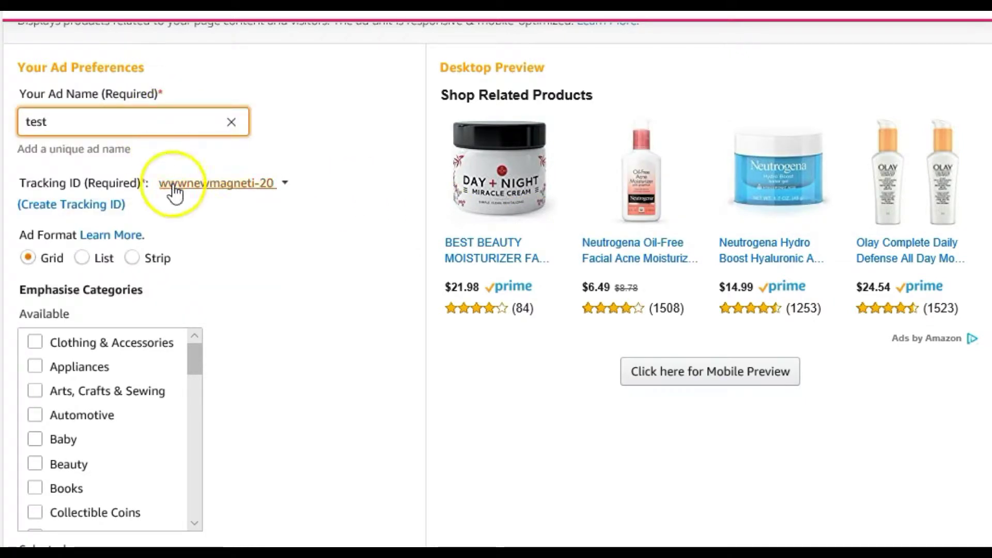
left_click(281, 195)
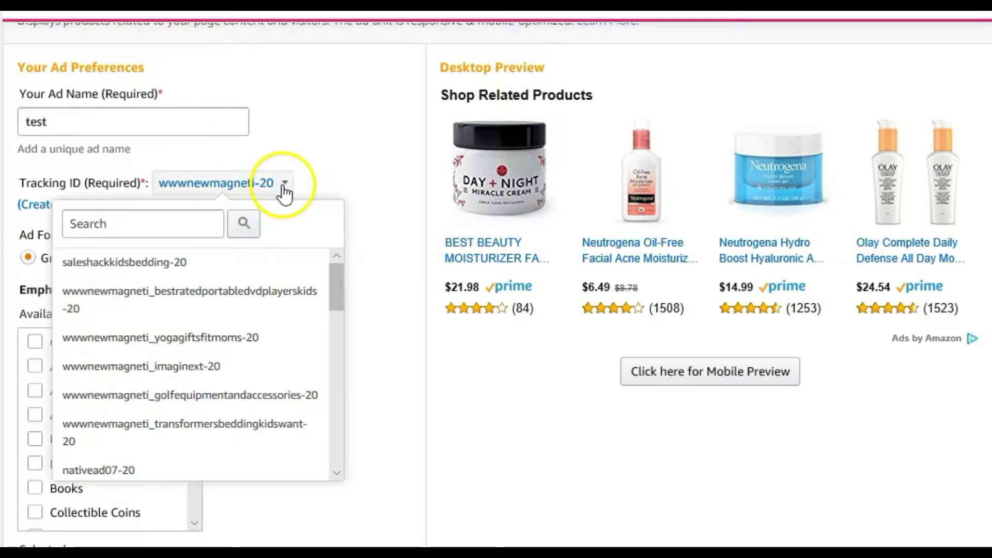
left_click(325, 171)
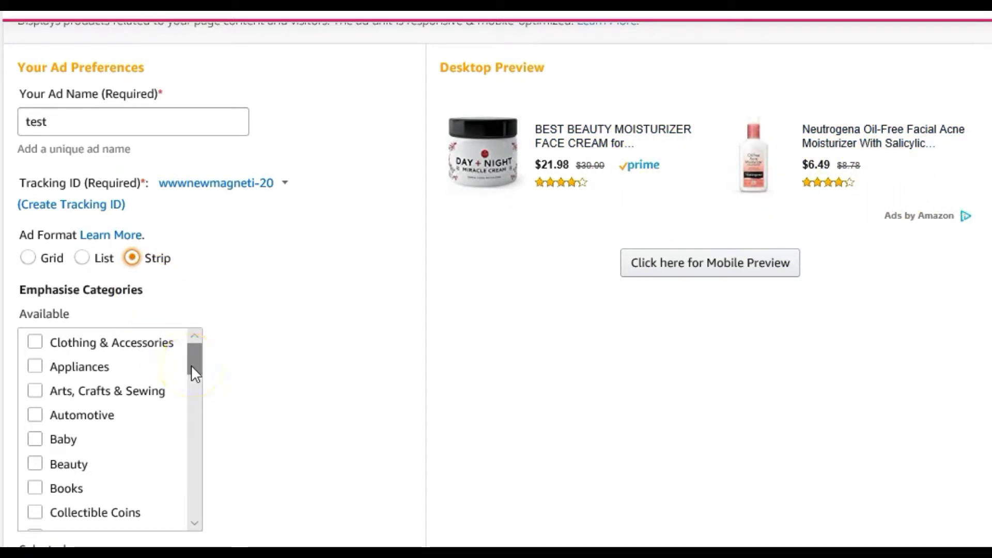
- Emphasise the Baby and Toys & Games categories for the recommendation ad
left_click_drag(191, 366, 46, 289)
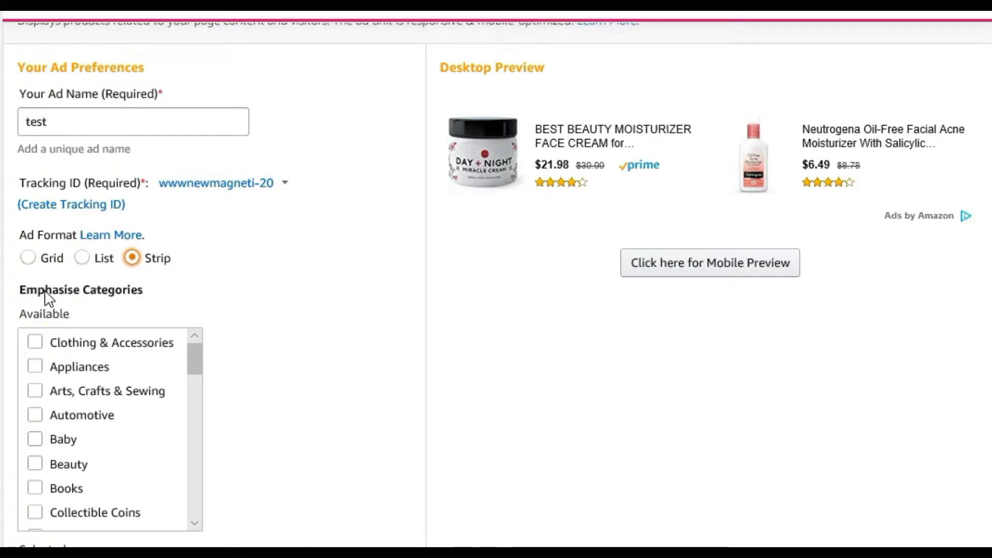
left_click(39, 440)
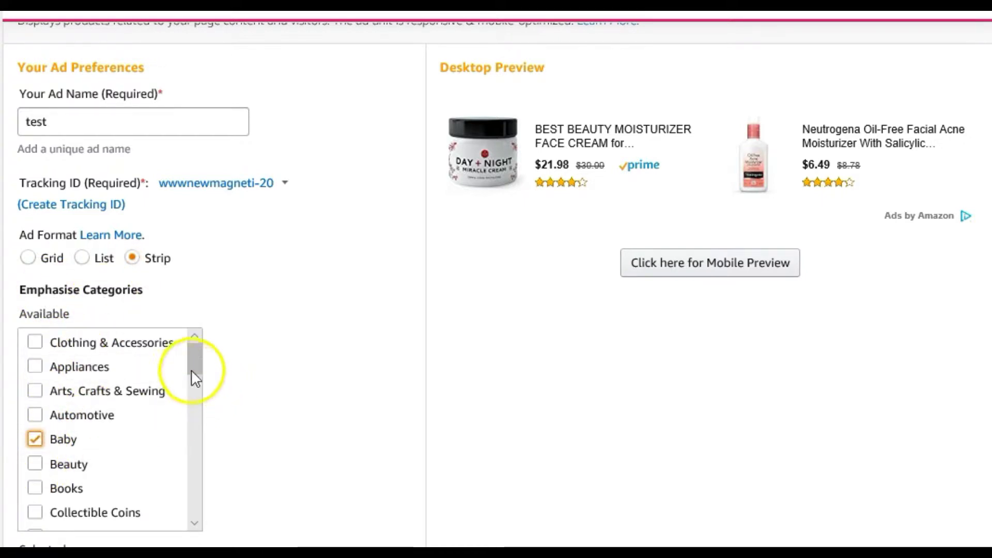
left_click_drag(191, 361, 190, 504)
left_click(35, 428)
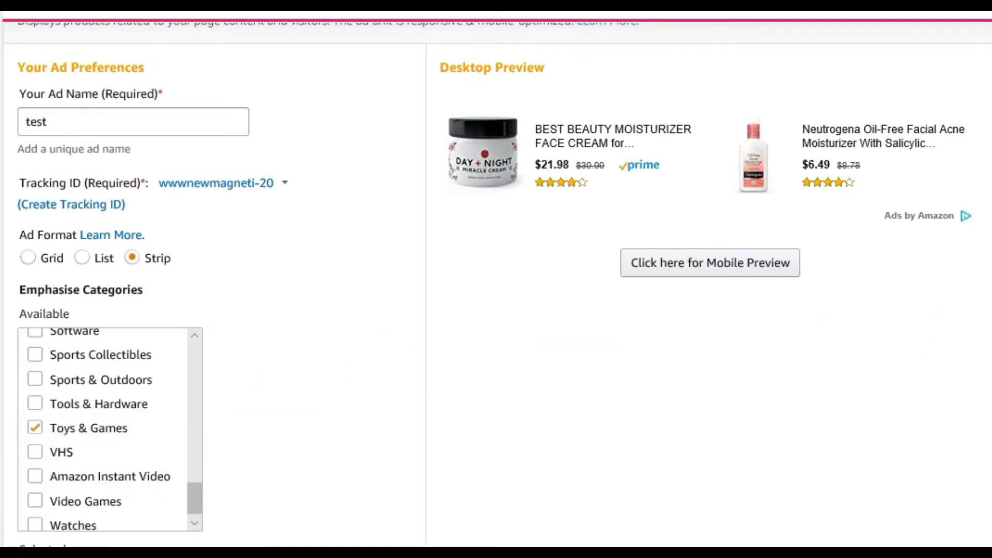
- Set the recommendation ad's fallback option to No Fallbacks
scroll(496, 284, "down", 5)
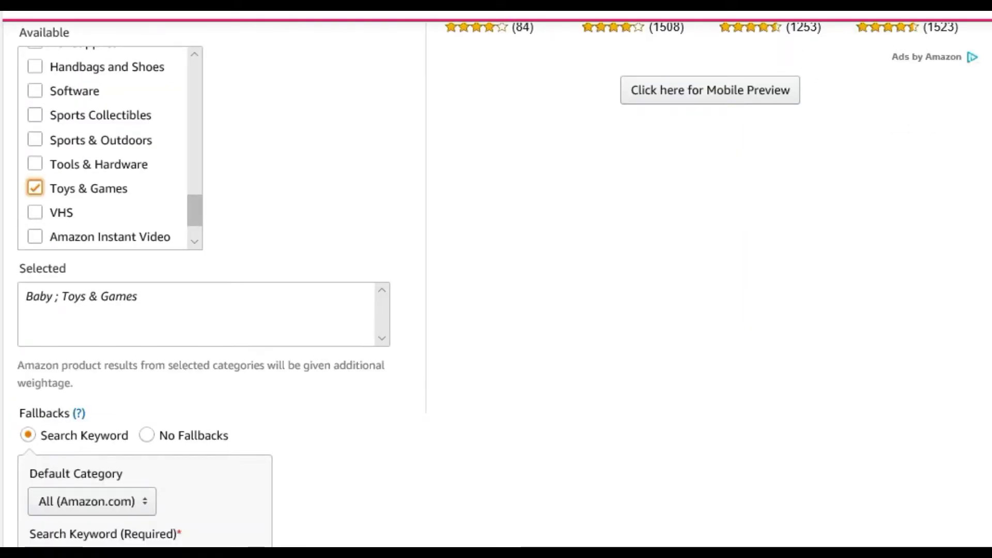
scroll(496, 284, "down", 3)
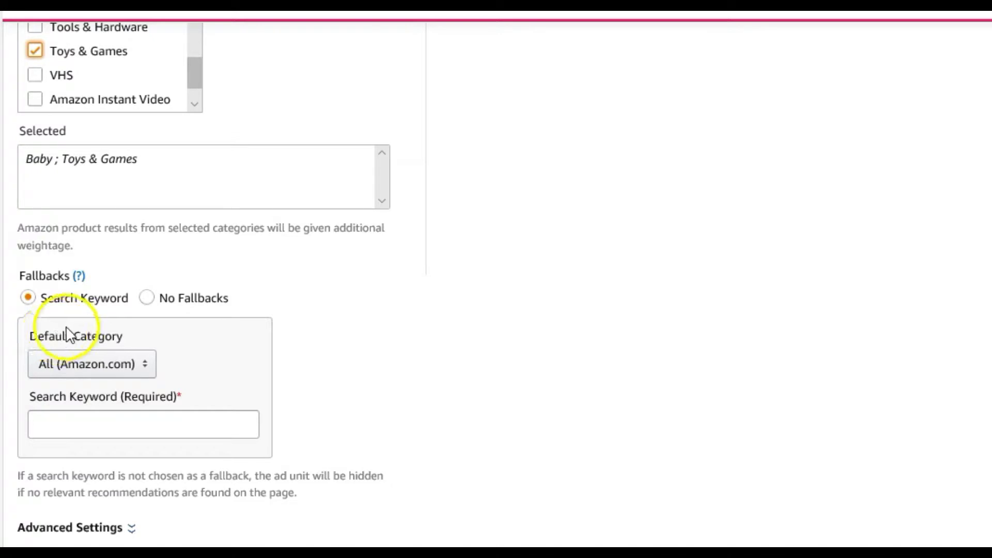
left_click(147, 298)
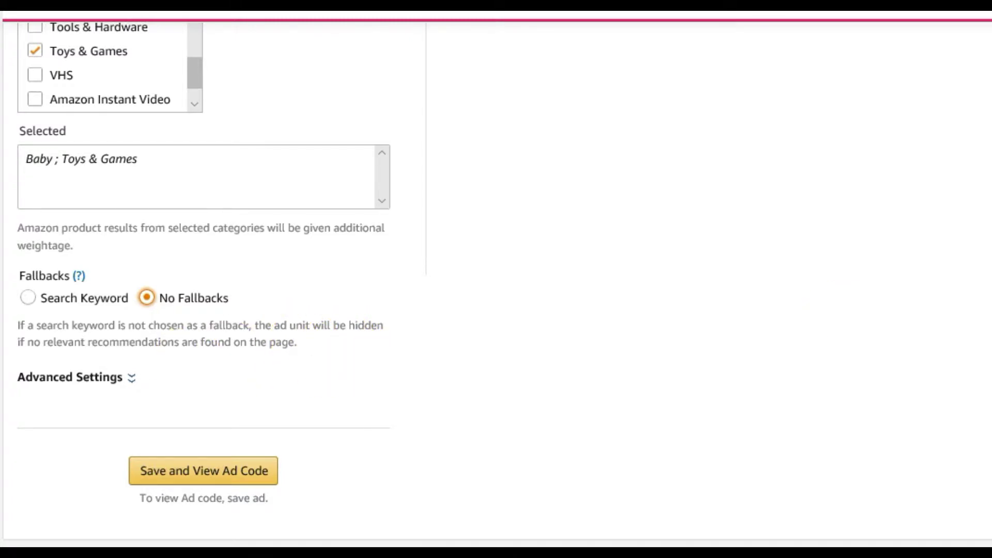
- Preview the recommendation ad in its desktop layout, look over the product rows and close the preview
scroll(496, 284, "up", 6)
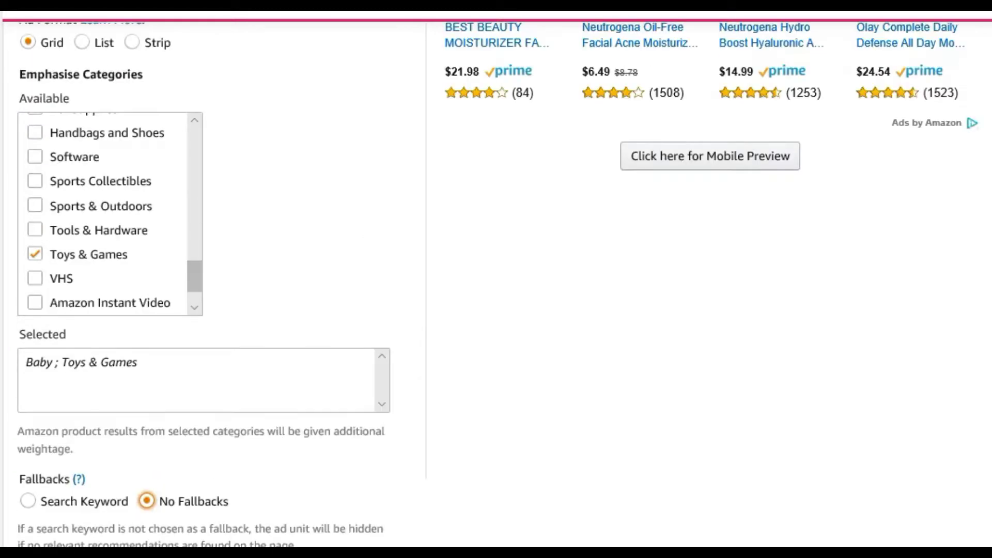
scroll(496, 284, "up", 3)
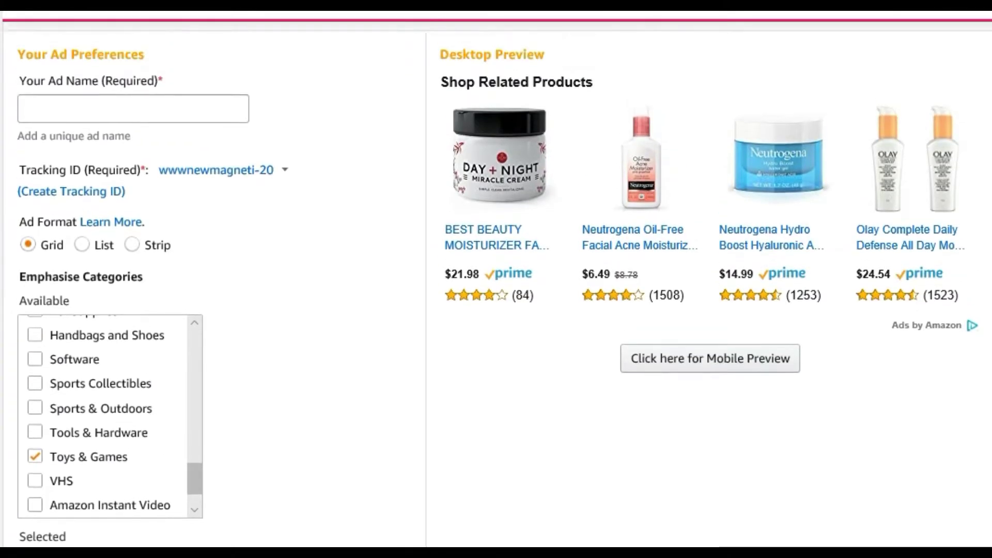
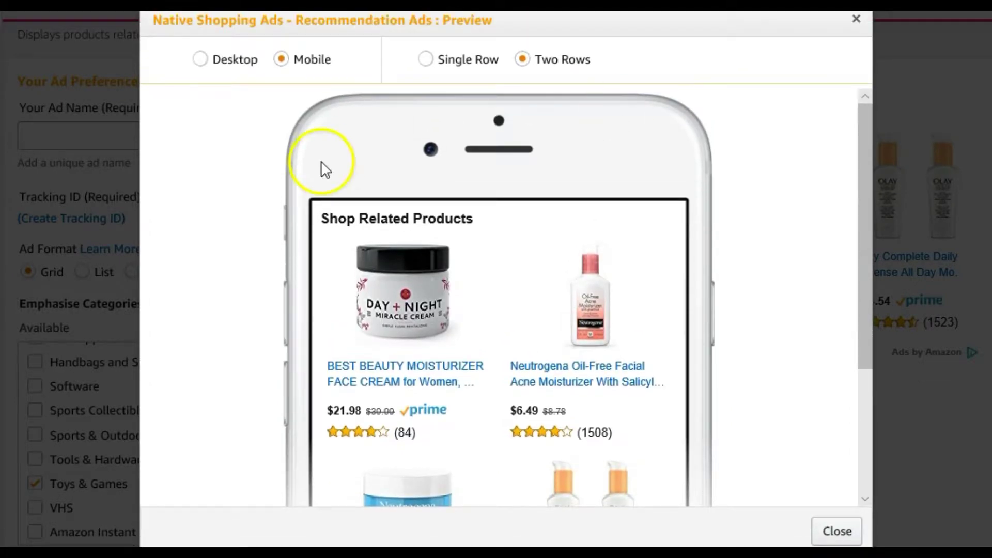
left_click(200, 60)
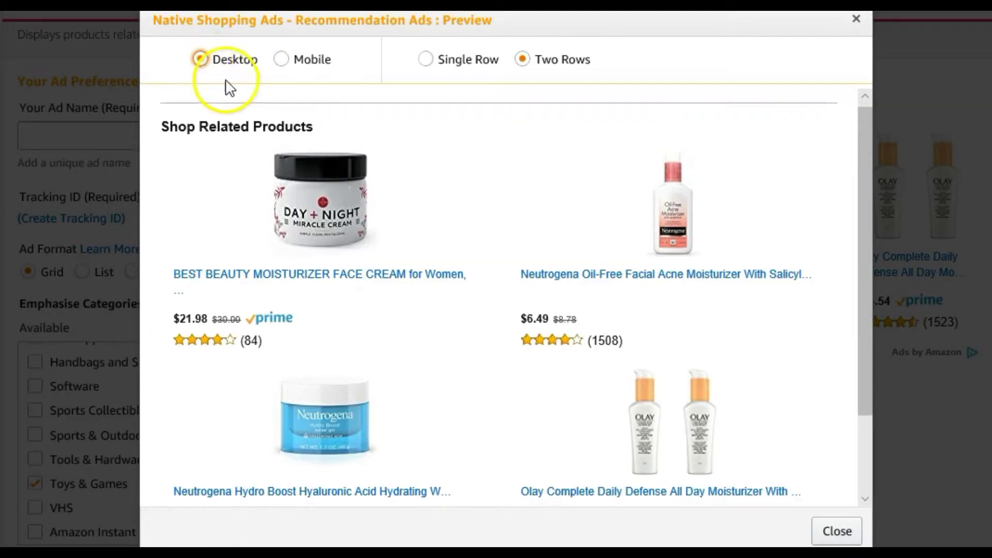
scroll(310, 129, "down", 1)
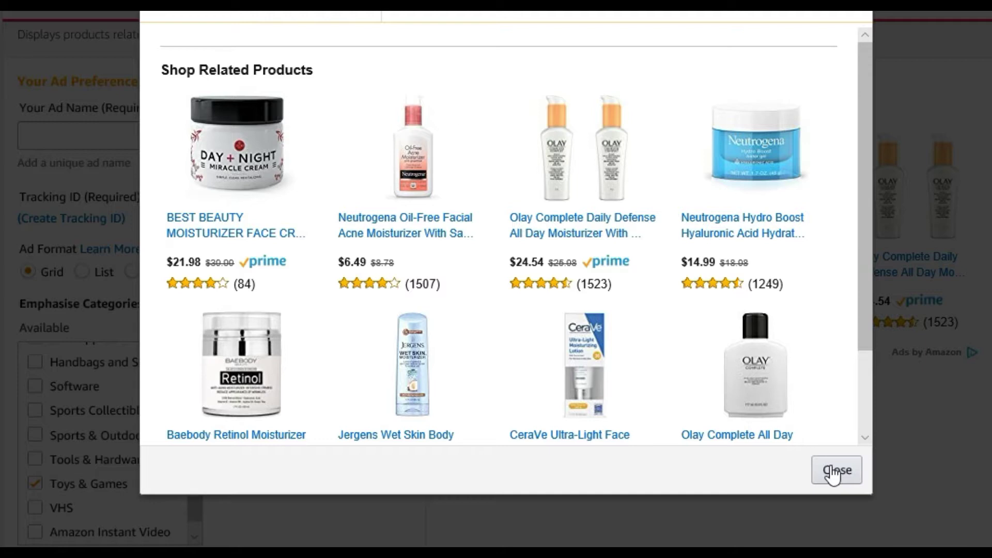
left_click(833, 471)
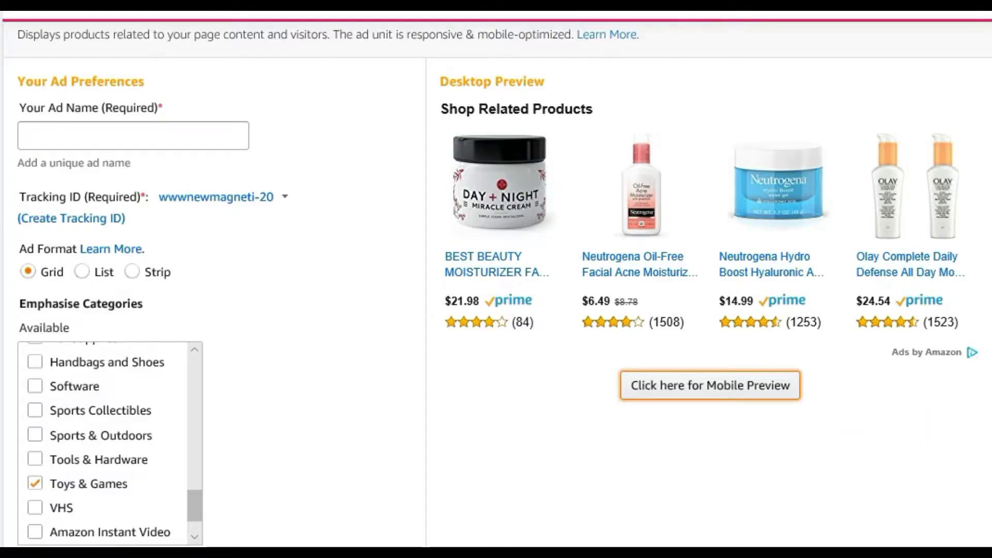
- Try to save the recommendation ad and view its ad code
scroll(496, 286, "down", 10)
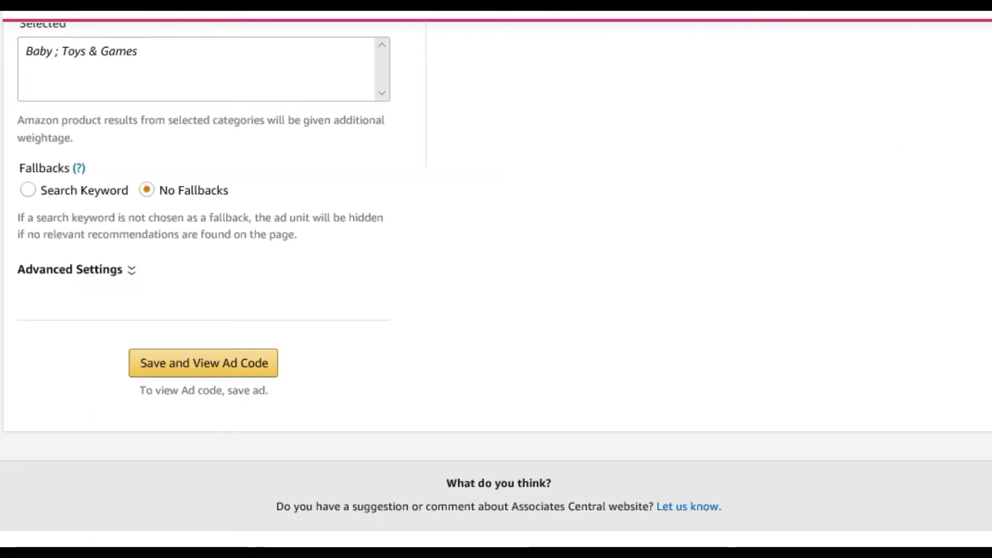
left_click(223, 365)
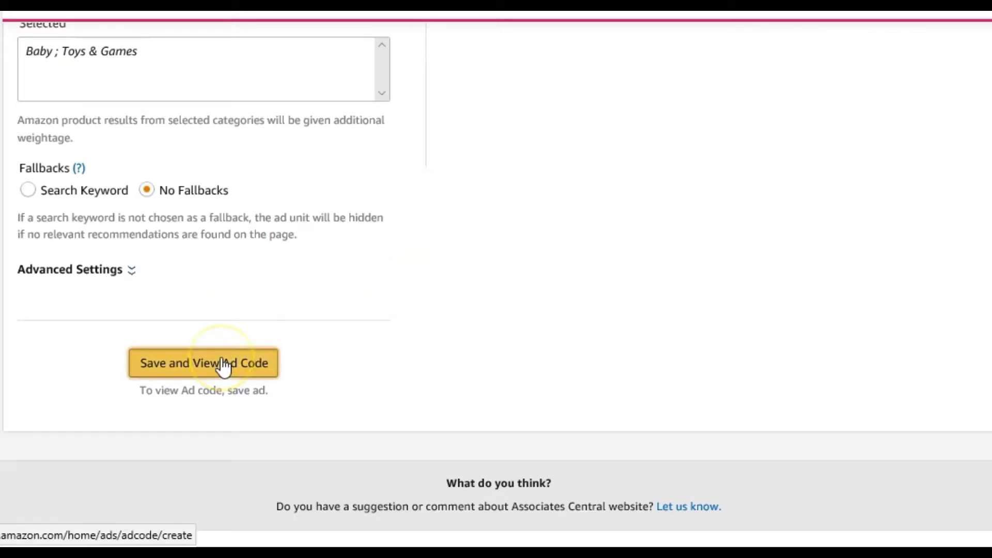
scroll(224, 364, "up", 8)
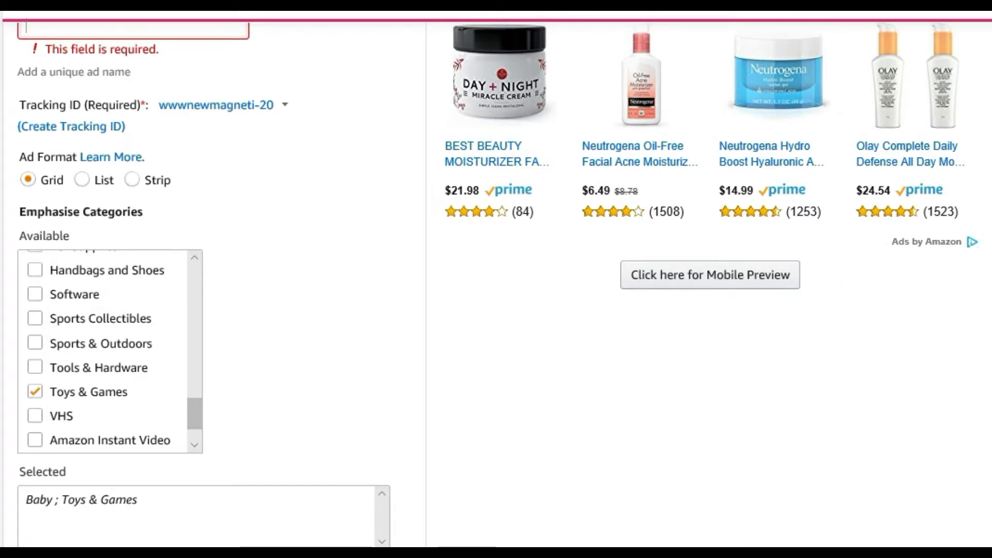
scroll(391, 352, "down", 8)
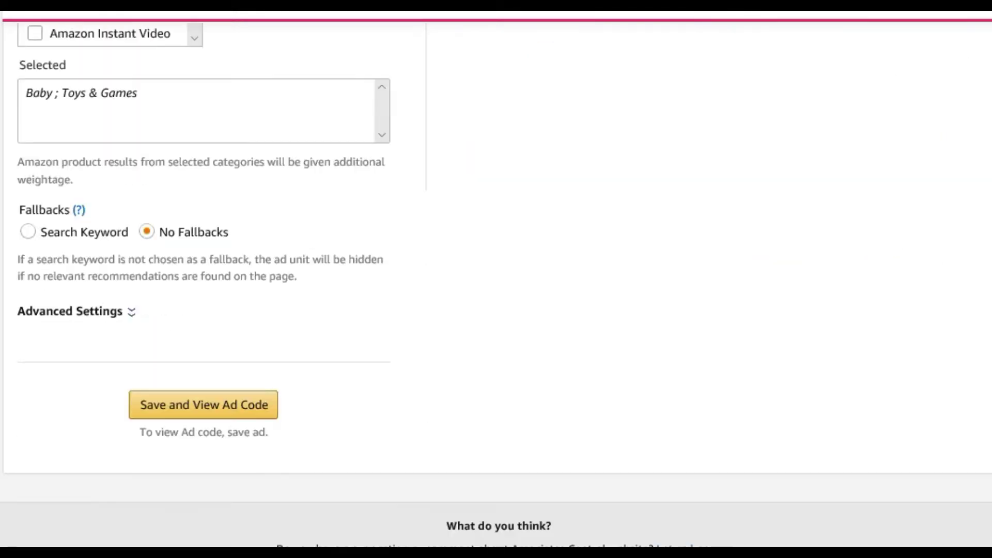
left_click(231, 413)
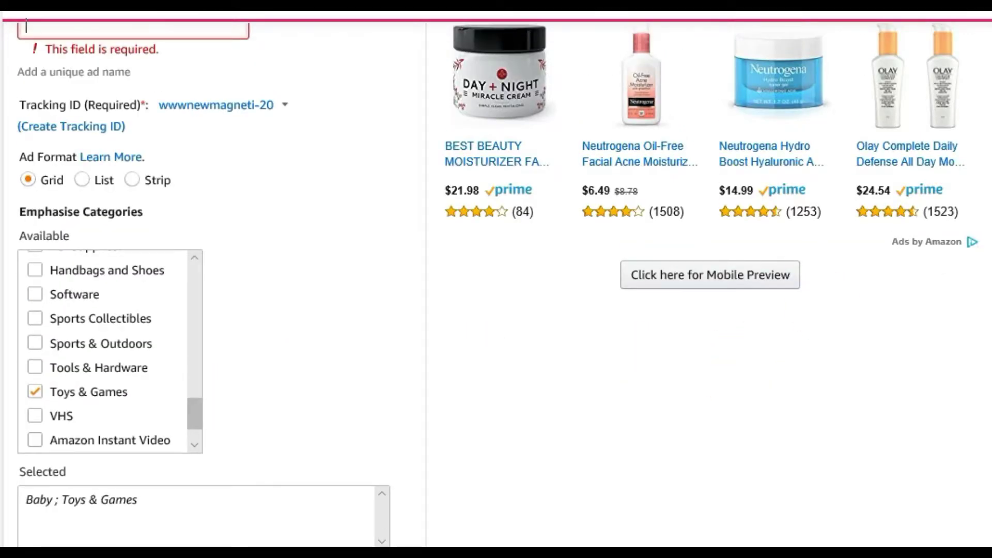
- Name the ad "test1" and save it to generate its ad code
scroll(496, 279, "up", 5)
scroll(496, 279, "down", 2)
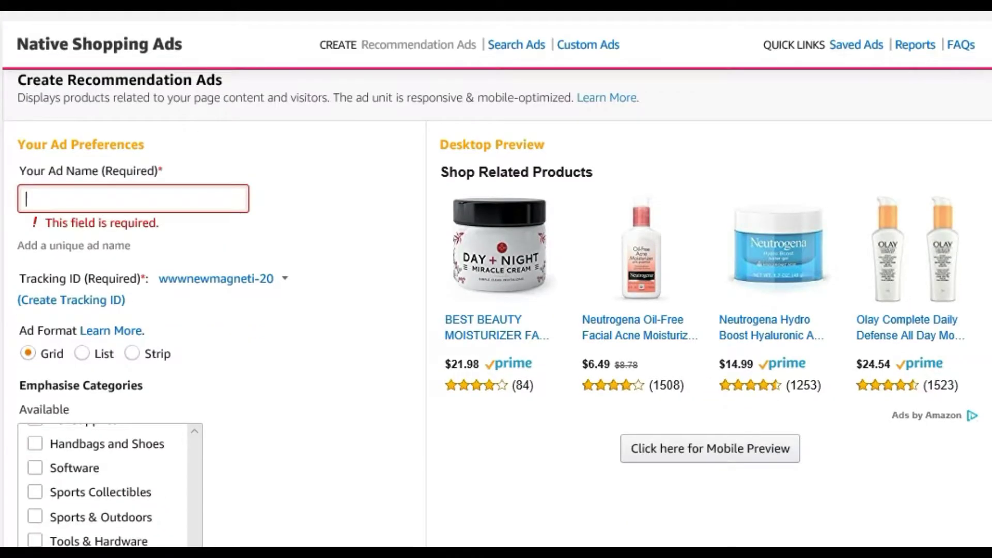
type("test")
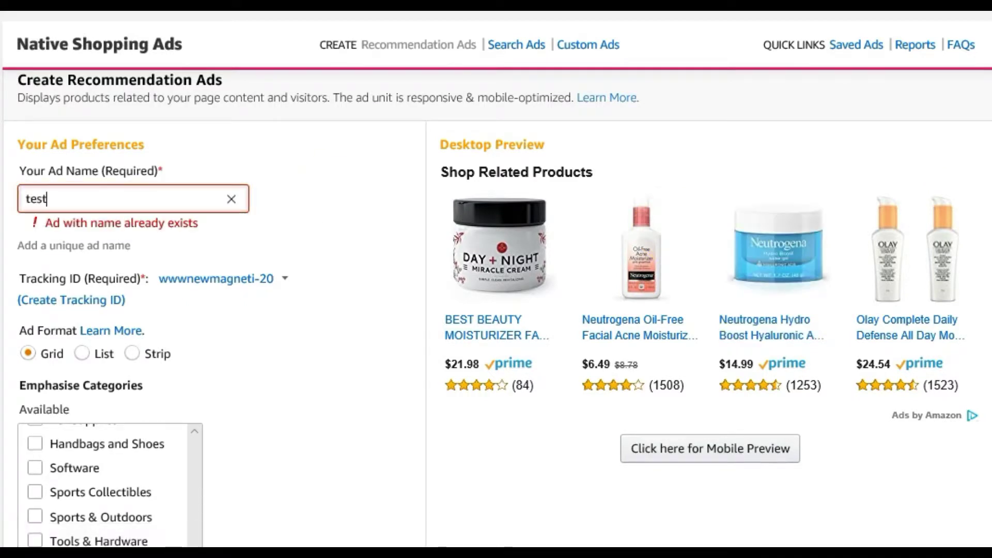
scroll(496, 279, "down", 1)
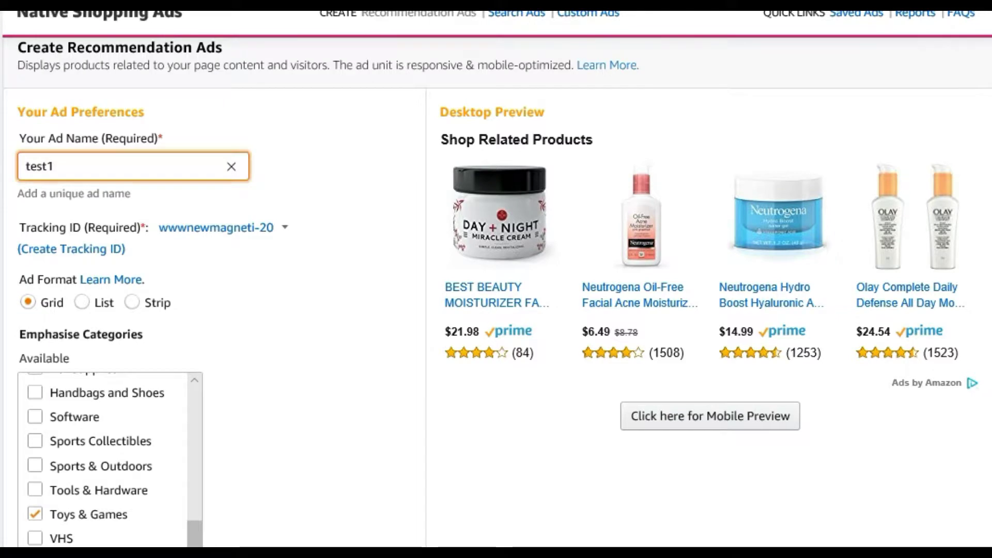
scroll(496, 279, "down", 10)
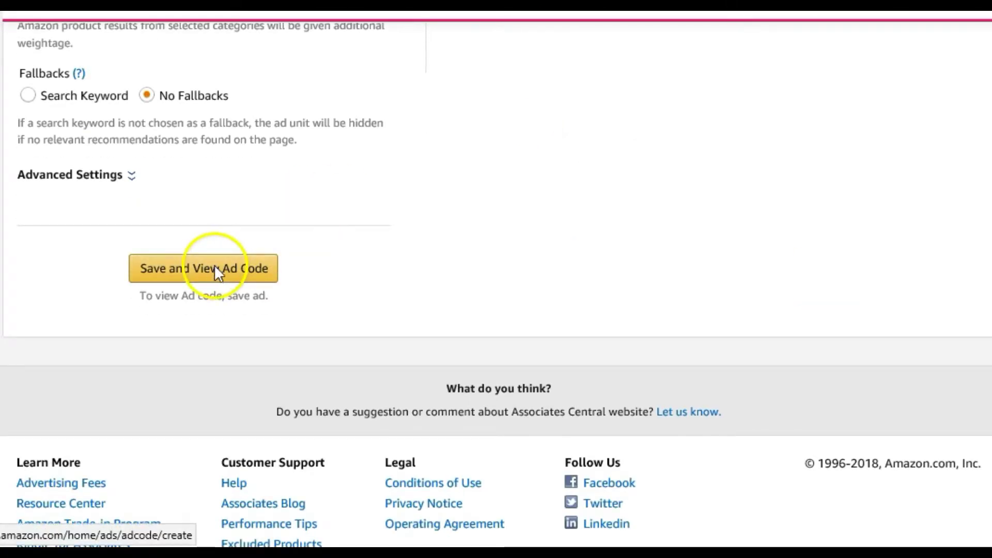
left_click(215, 267)
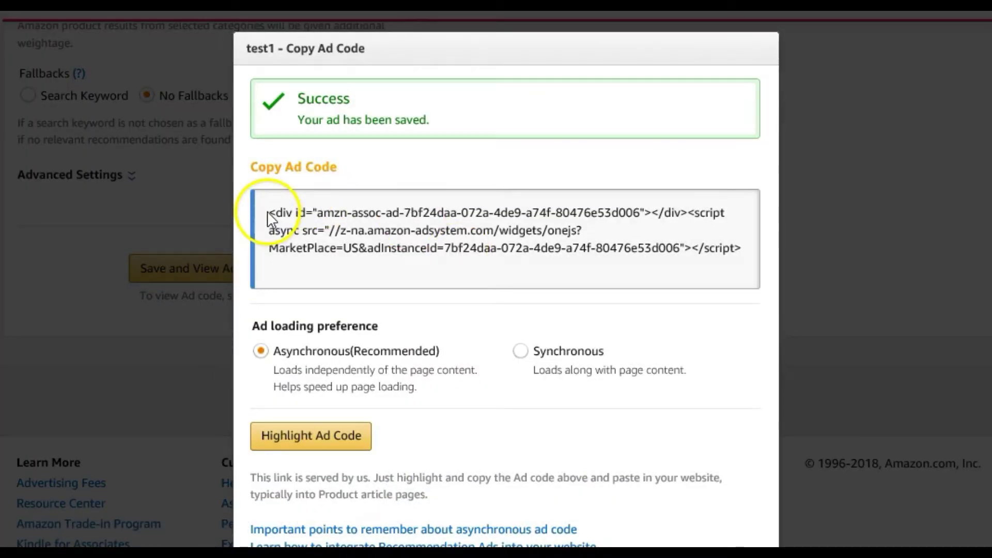
- Select the complete generated ad code for test1 and close the ad code window
left_click_drag(268, 213, 764, 272)
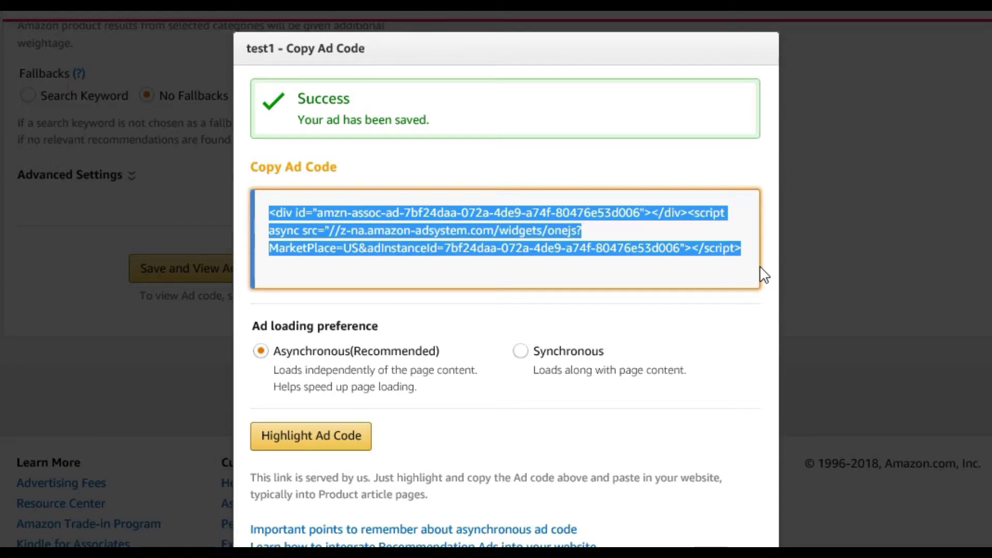
scroll(603, 317, "down", 3)
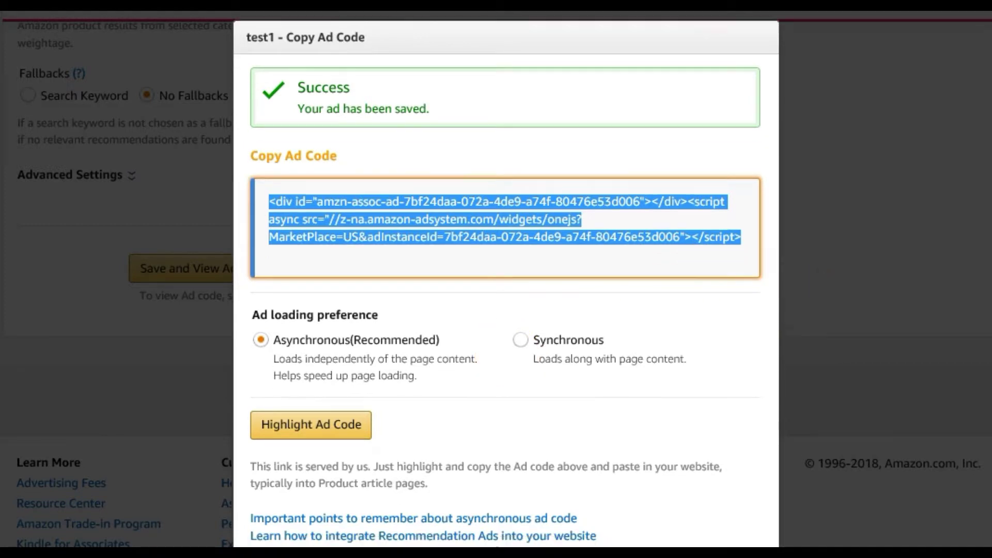
left_click(501, 459)
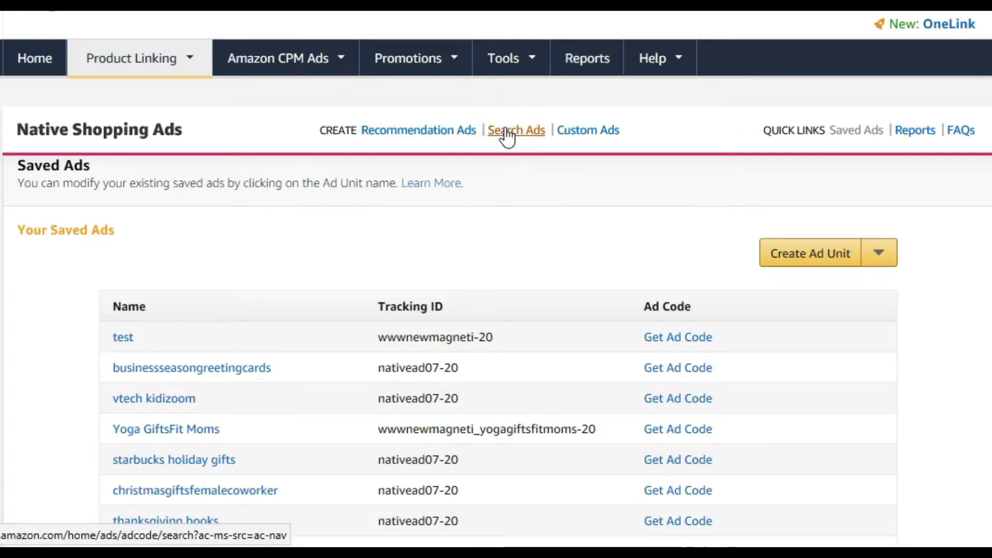
- Start creating a search ad and check the list of available tracking IDs
left_click(507, 133)
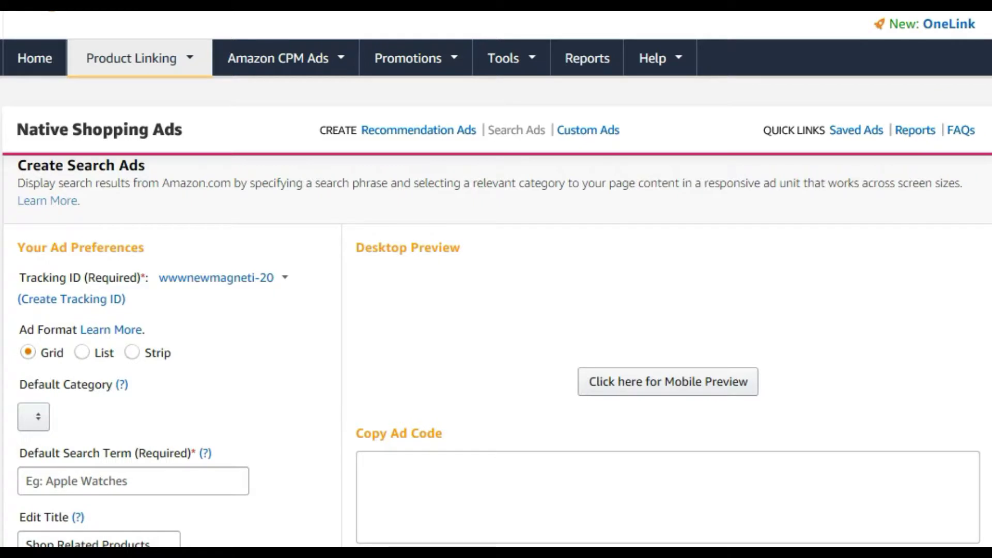
scroll(496, 282, "down", 2)
scroll(496, 282, "down", 1)
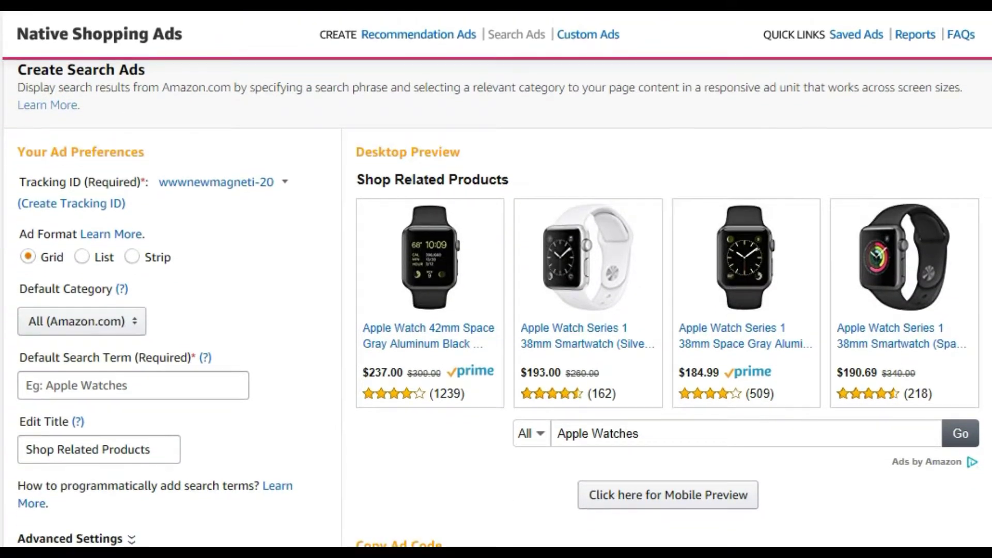
scroll(496, 282, "down", 1)
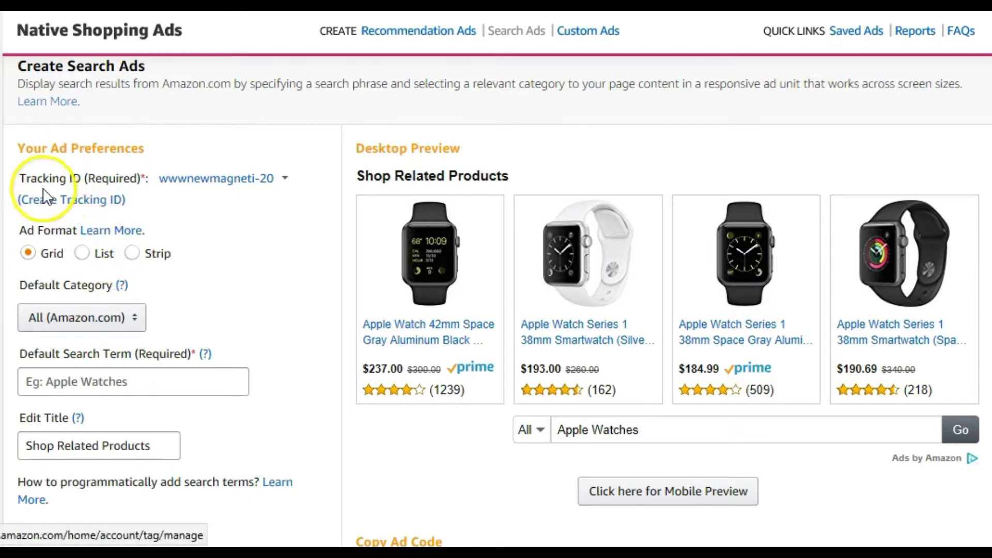
left_click(282, 187)
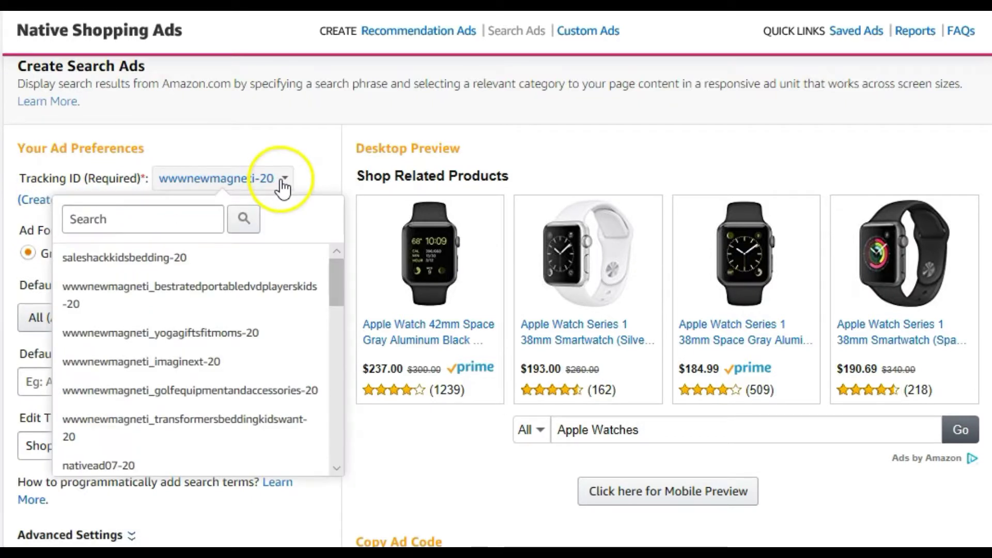
left_click(18, 279)
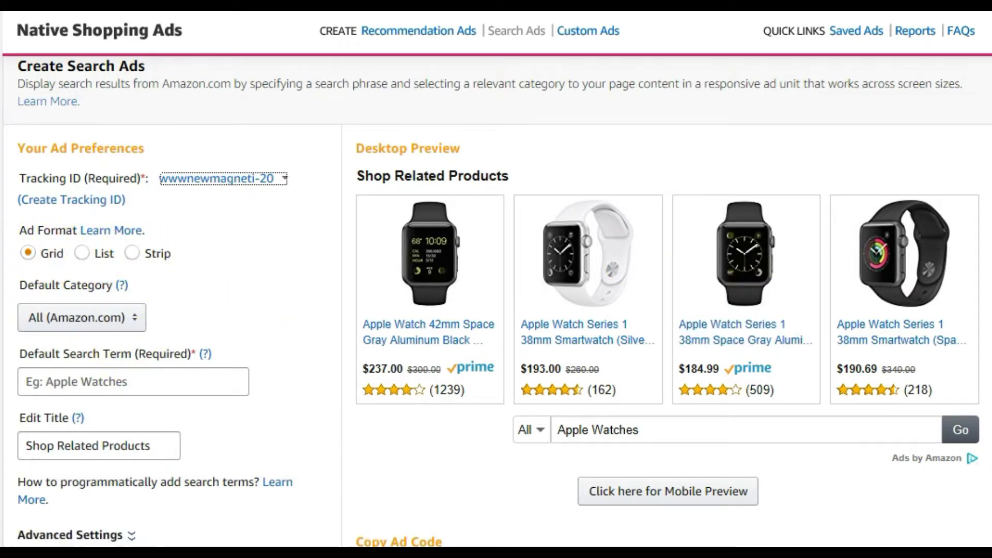
- Set the search ad's default category to Baby
scroll(465, 310, "down", 1)
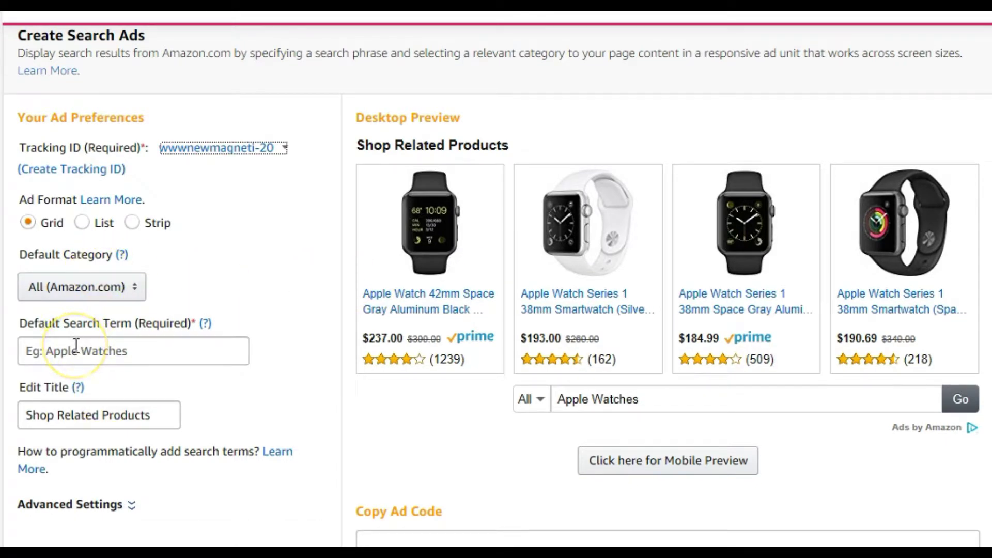
left_click(121, 342)
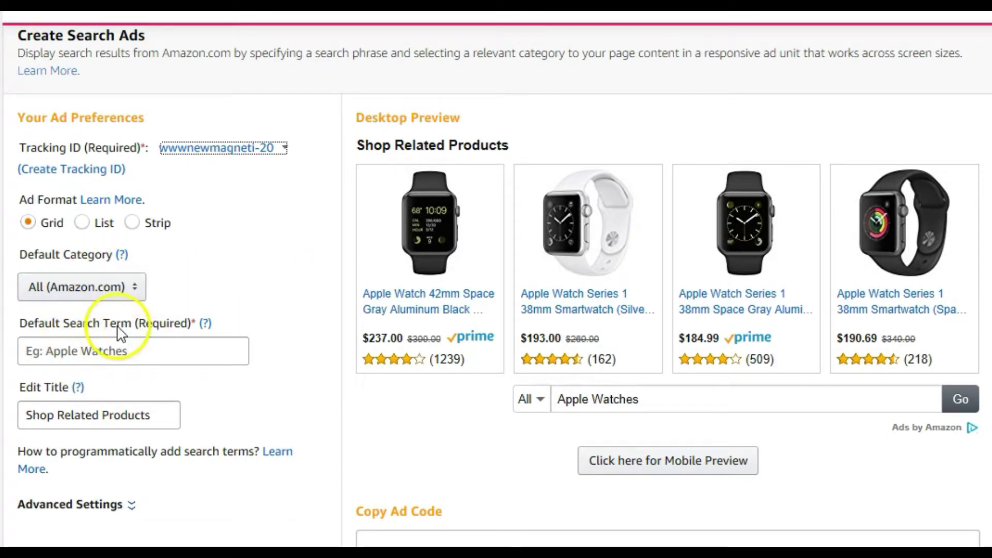
left_click(129, 291)
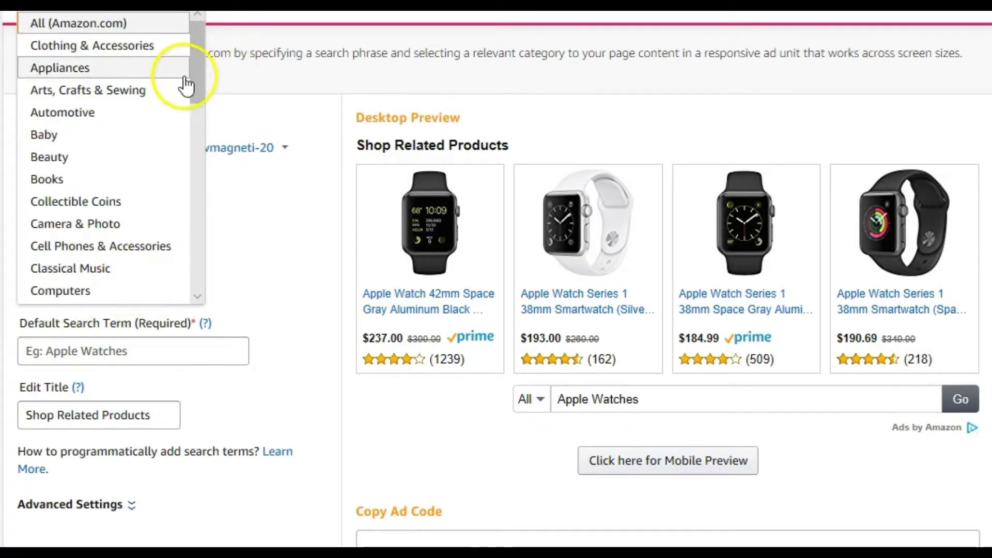
left_click(133, 136)
- Set the default search term to "Fisher Price" and apply it to the search ad's preview
left_click(110, 350)
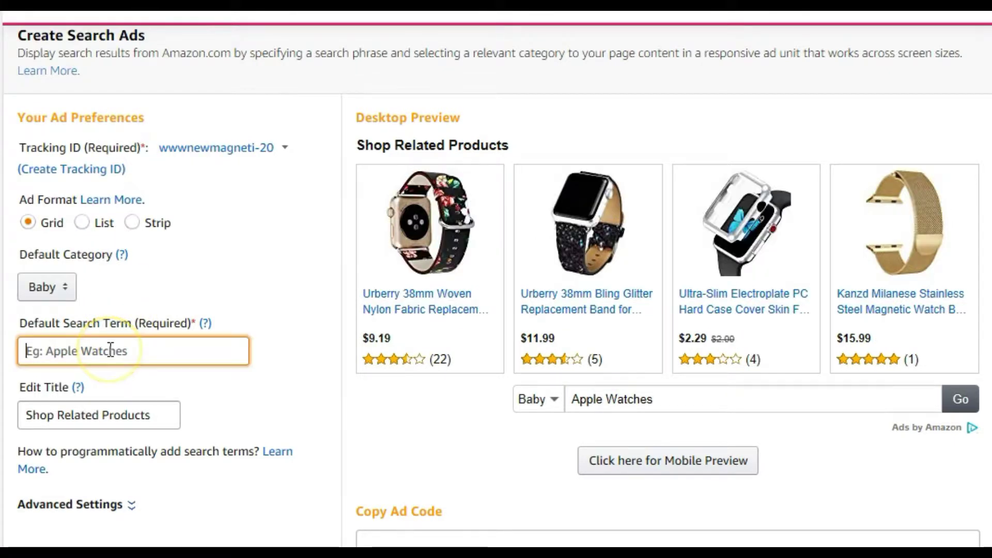
type("Fisher")
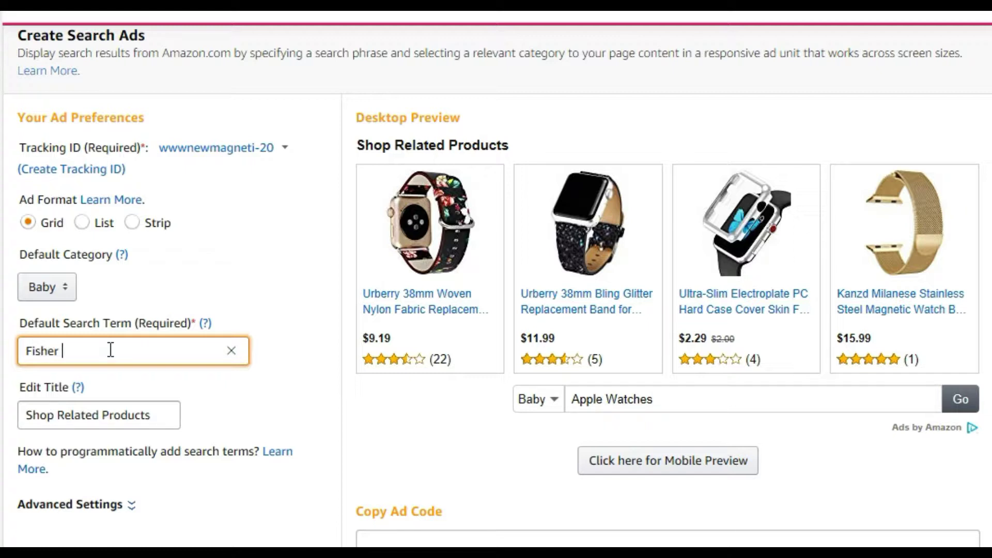
type(" Price")
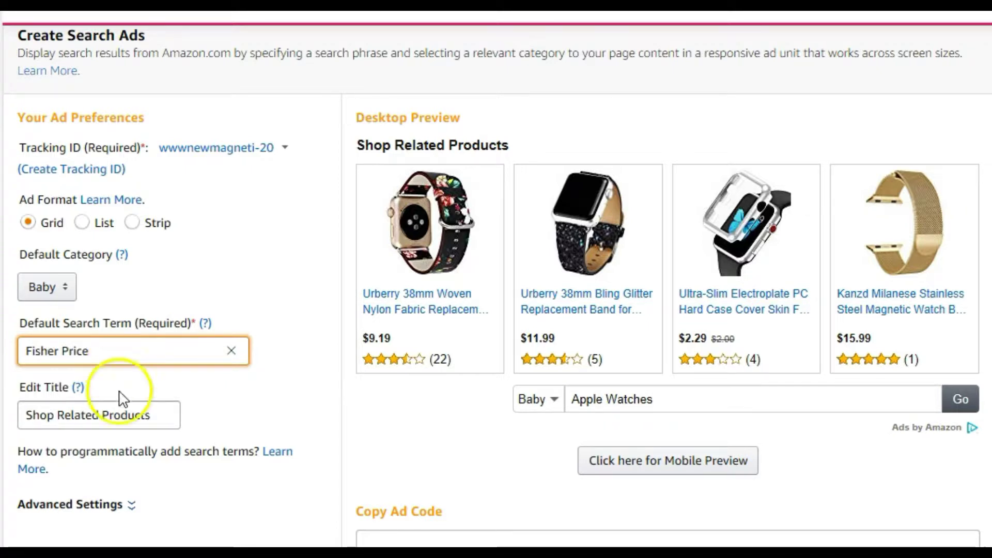
left_click(154, 415)
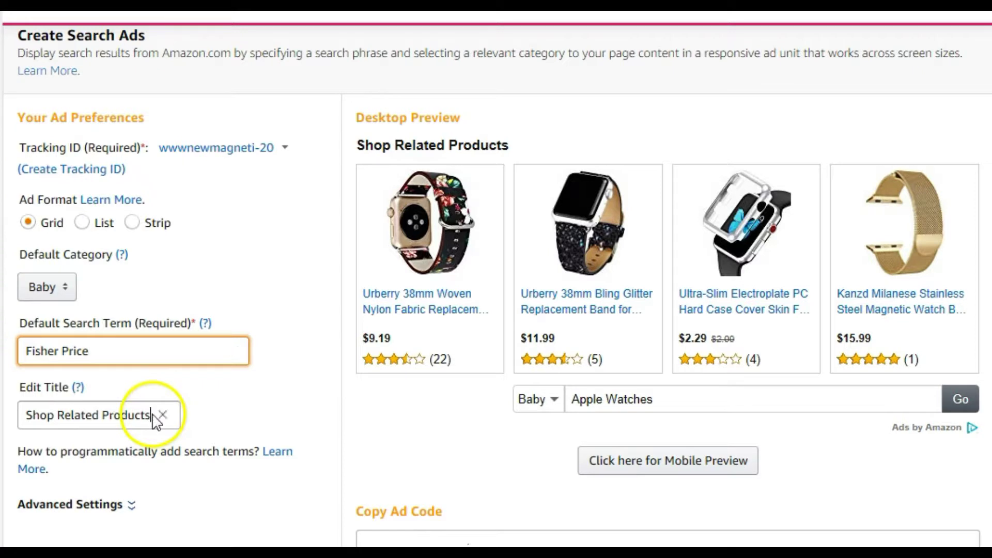
left_click_drag(151, 416, 20, 418)
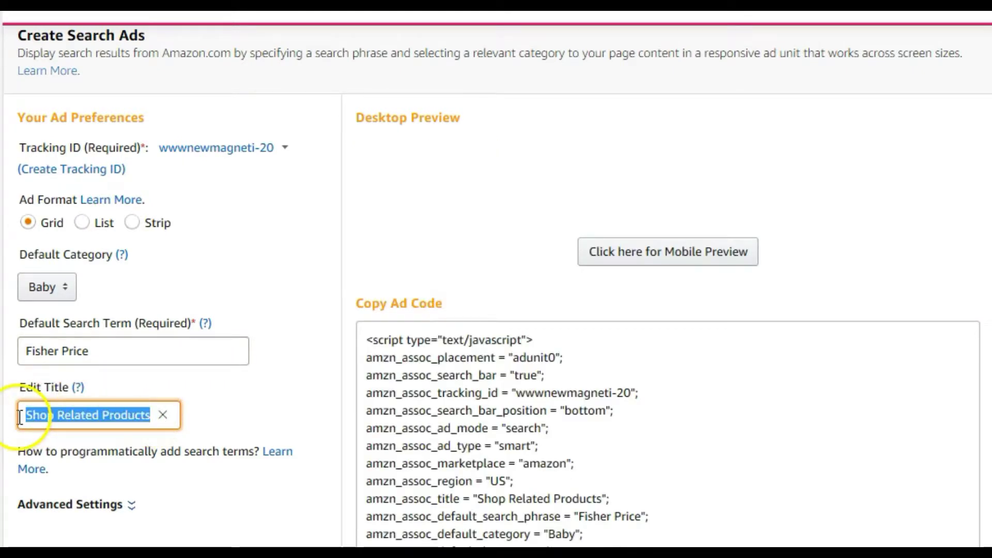
left_click(229, 432)
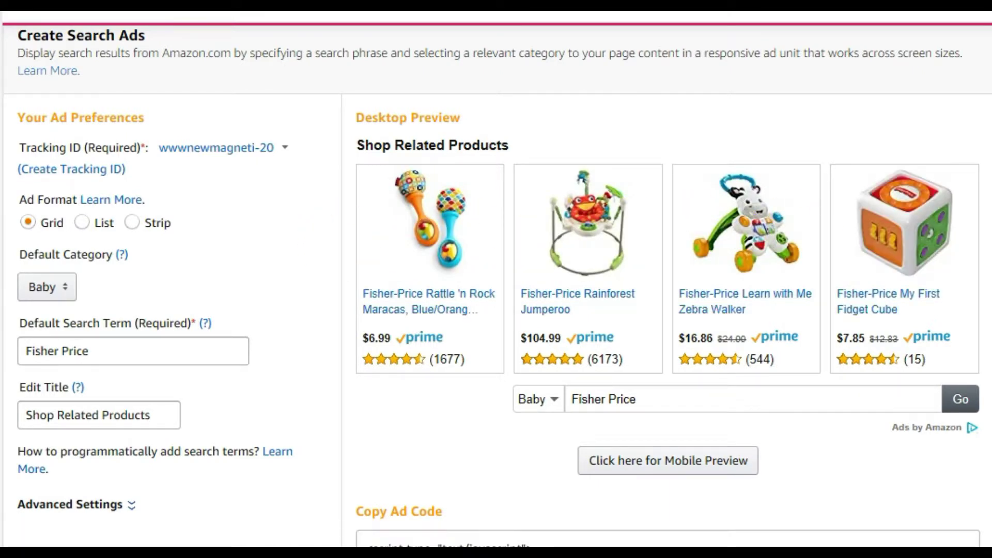
- Examine the products and the search bar in the search ad's desktop preview
scroll(496, 282, "down", 2)
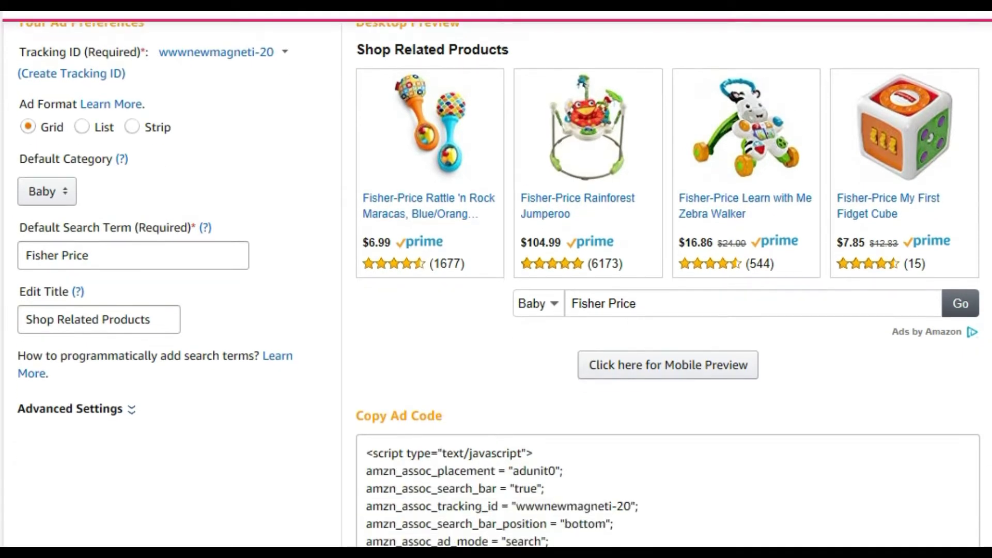
scroll(496, 282, "up", 1)
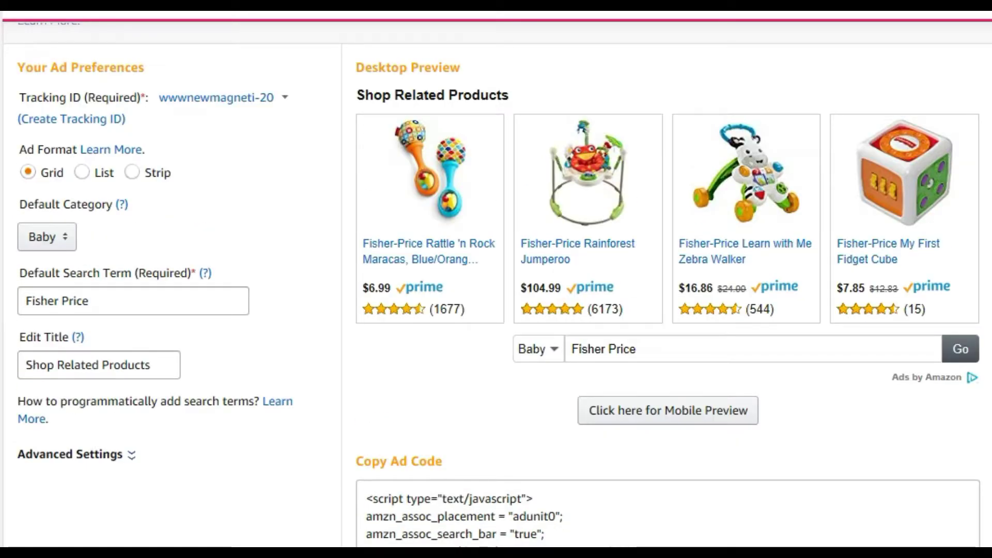
scroll(496, 282, "down", 2)
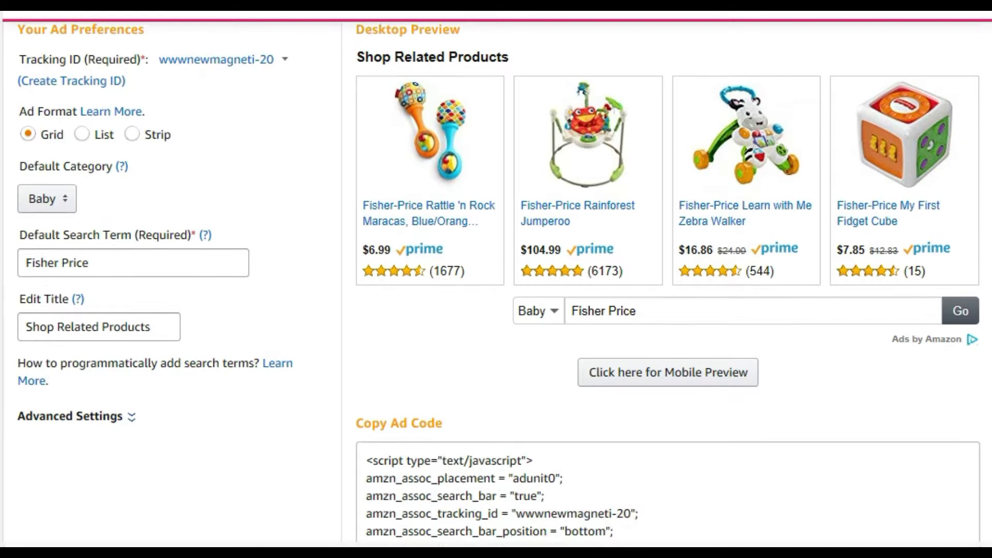
scroll(496, 282, "up", 1)
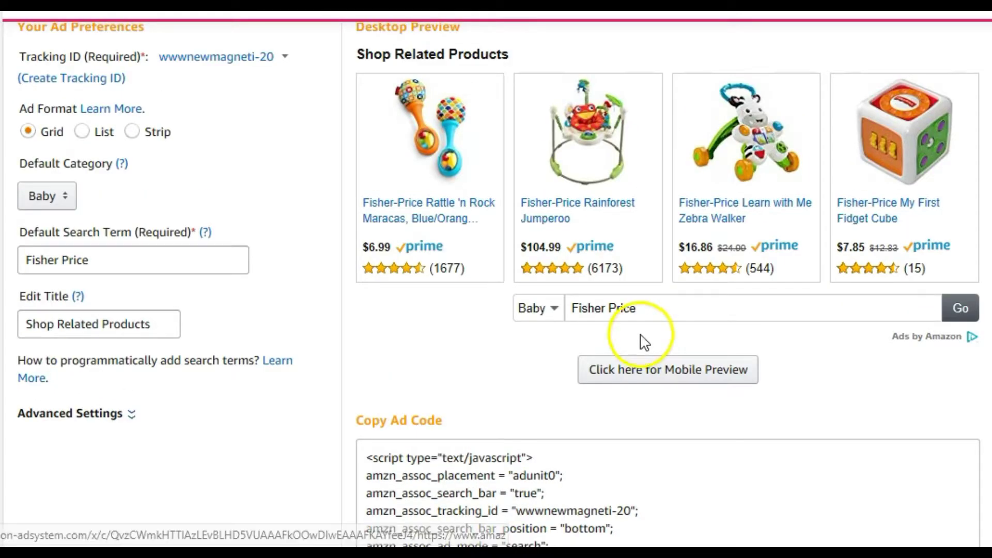
scroll(496, 285, "up", 1)
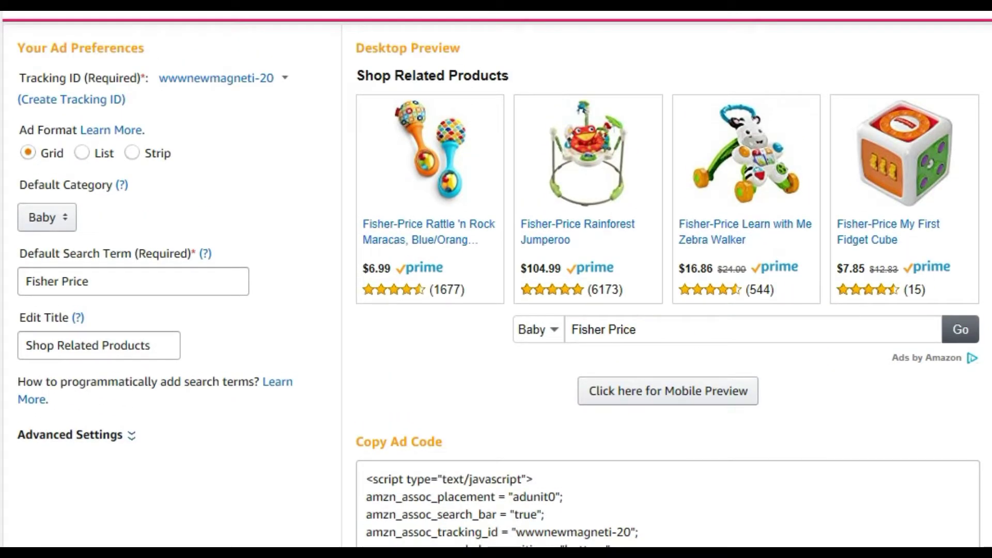
scroll(496, 284, "down", 1)
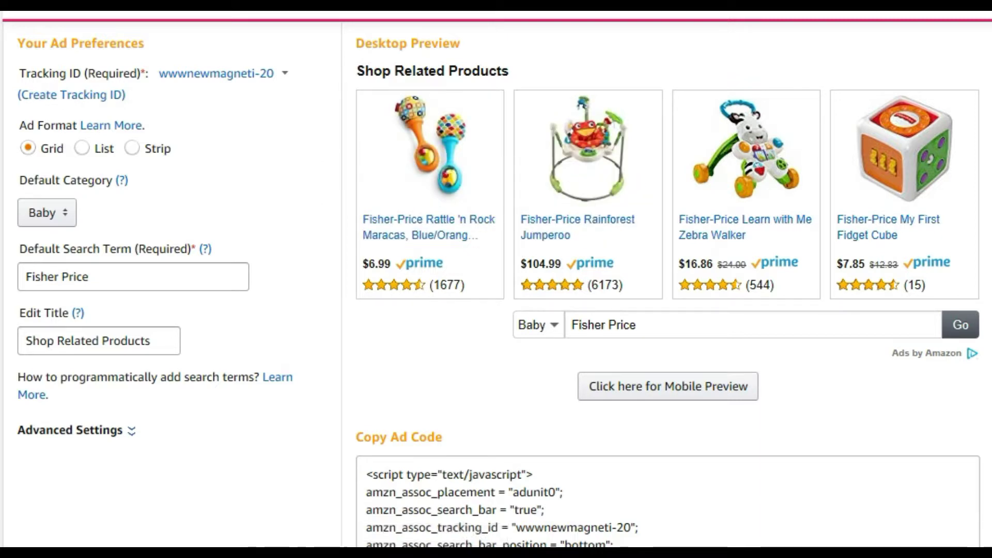
- Select the search ad's complete ad code and view the usage instructions beneath it
scroll(496, 288, "down", 1)
scroll(496, 284, "down", 3)
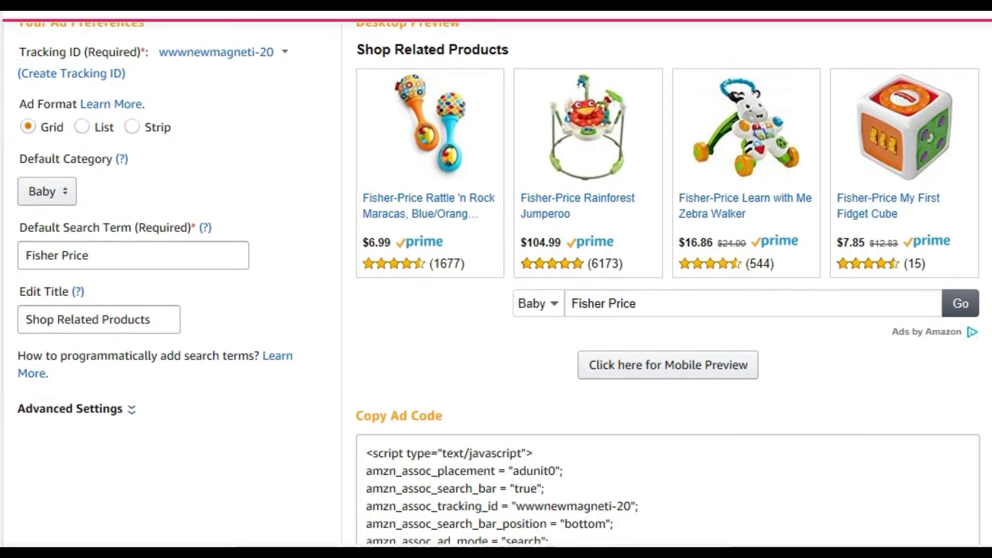
scroll(496, 284, "down", 10)
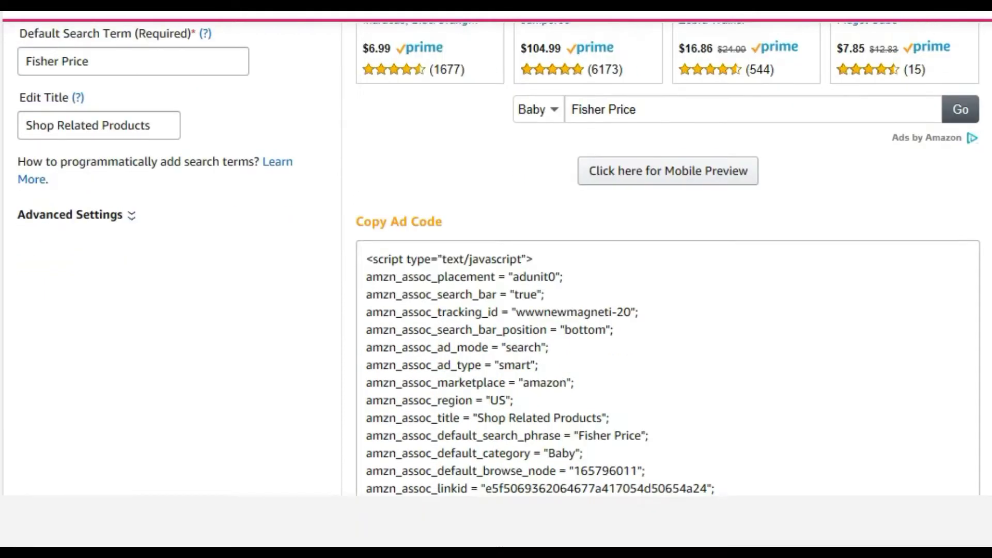
scroll(496, 285, "down", 1)
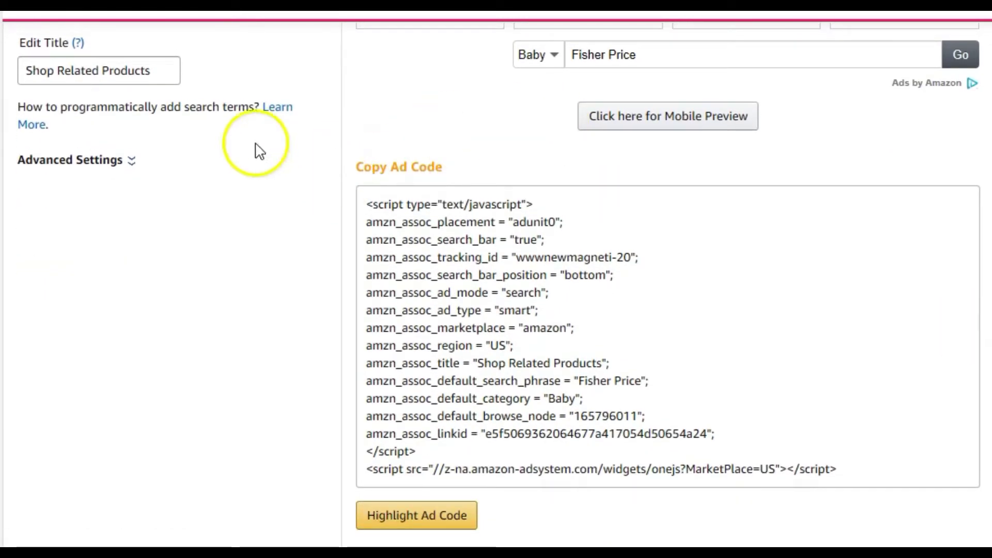
left_click_drag(368, 208, 930, 479)
left_click(402, 519)
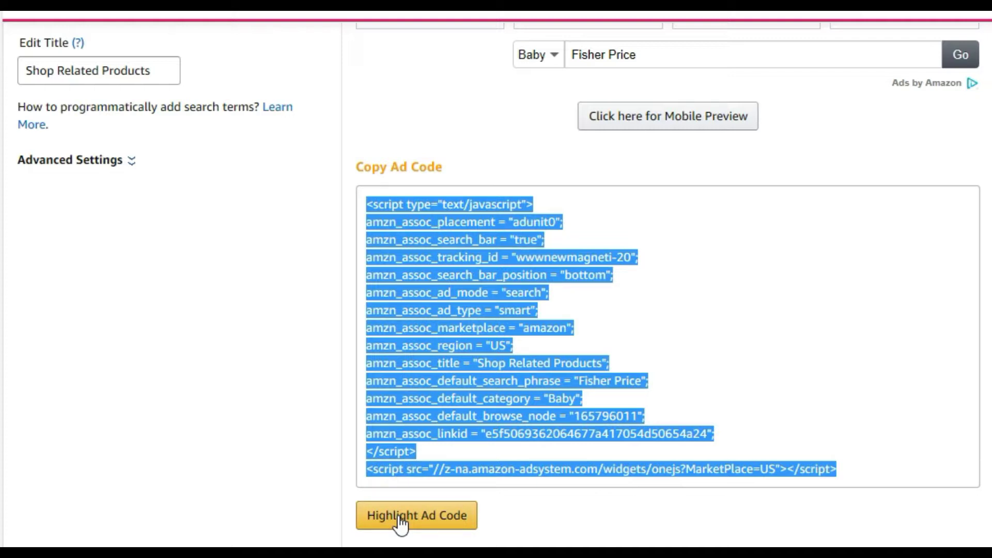
scroll(668, 284, "down", 2)
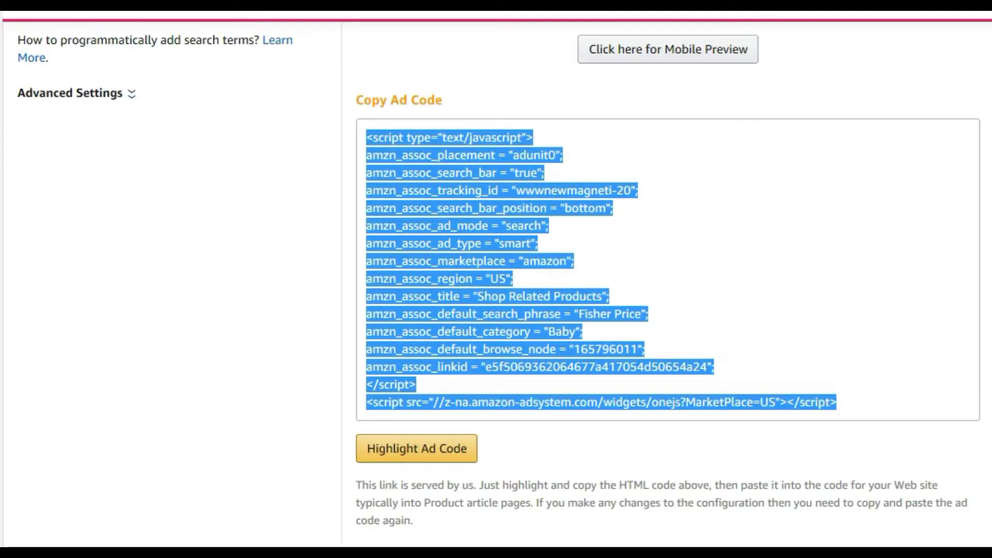
scroll(668, 285, "down", 1)
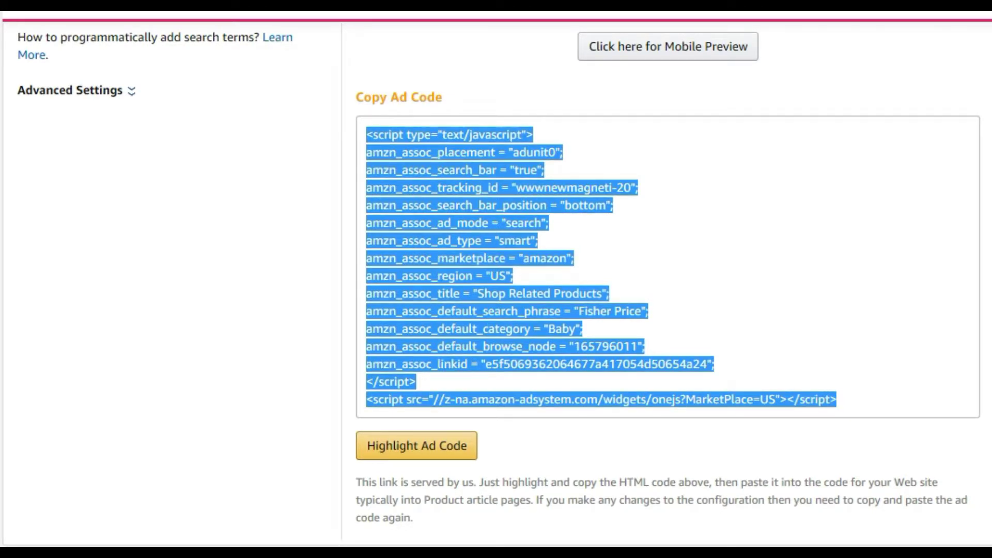
- Start creating a custom ad and look over its ad preferences
scroll(499, 282, "up", 1)
scroll(778, 202, "up", 10)
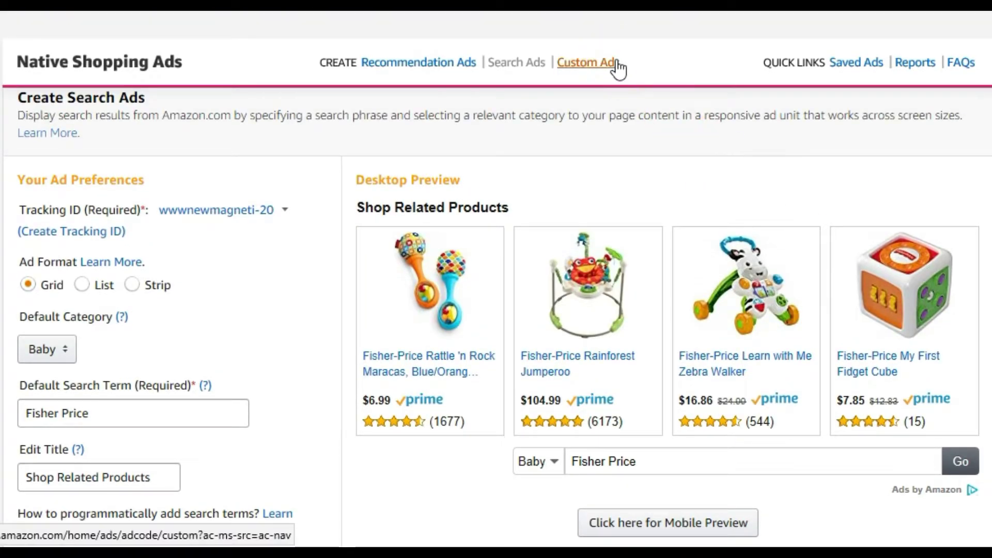
left_click(616, 64)
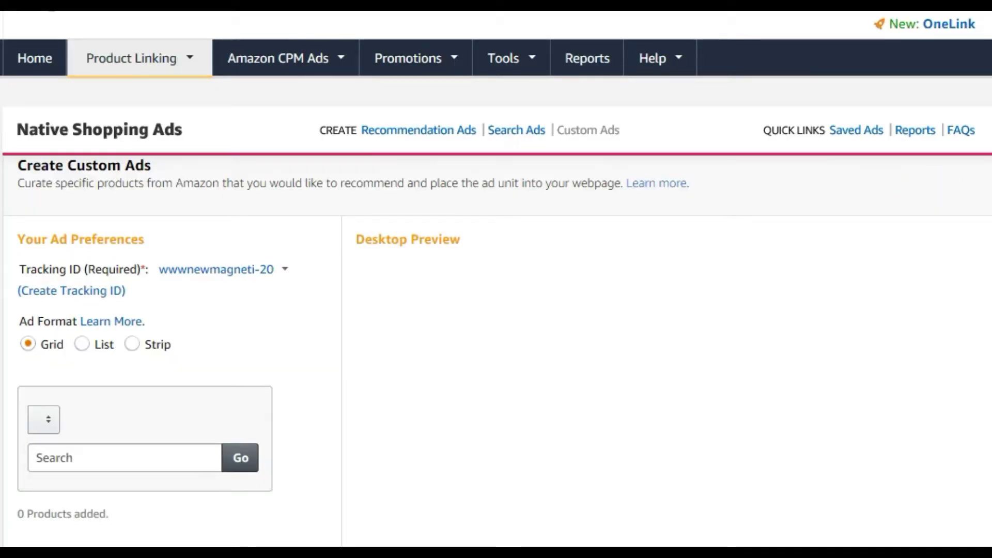
scroll(496, 279, "down", 3)
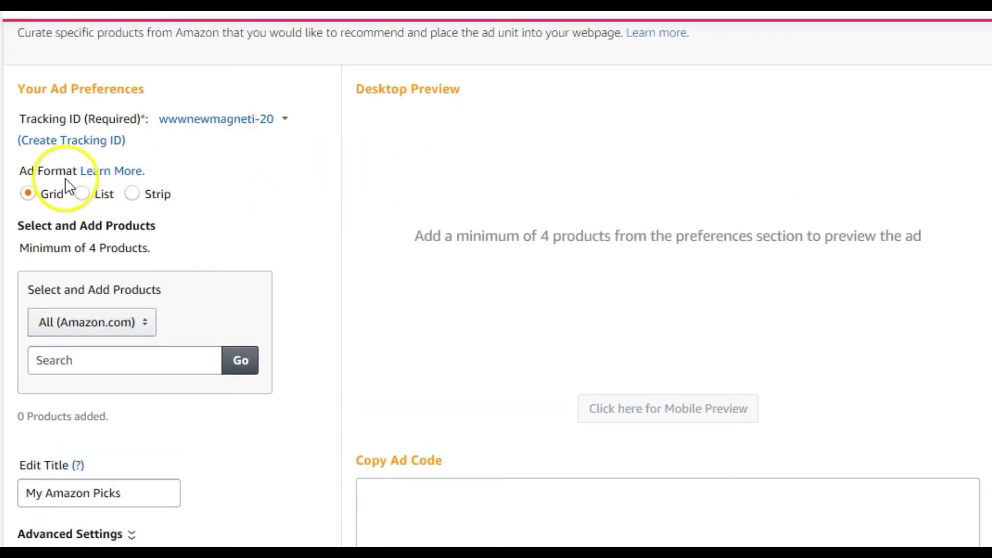
scroll(396, 288, "down", 1)
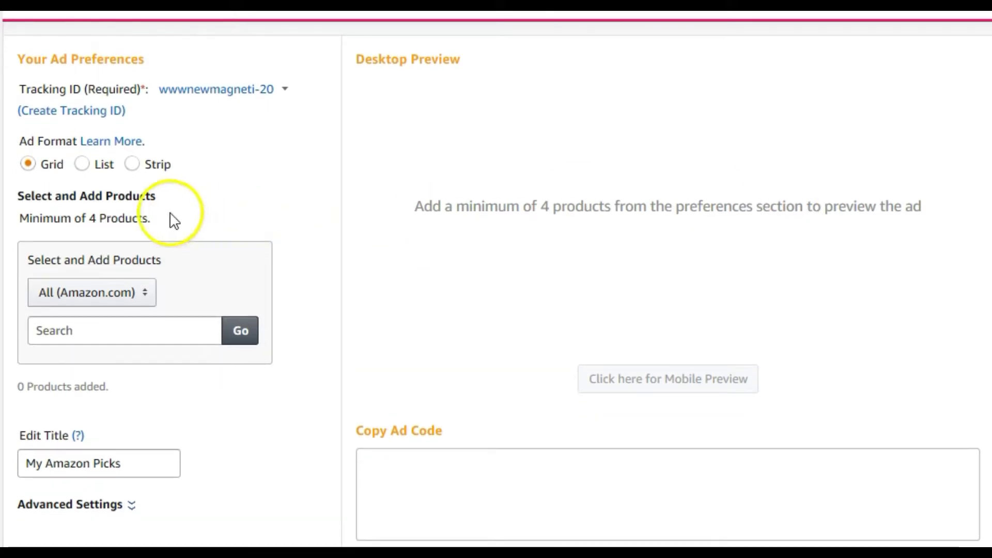
- Search the Baby category for "fisher price" products to add to the custom ad
left_click(160, 292)
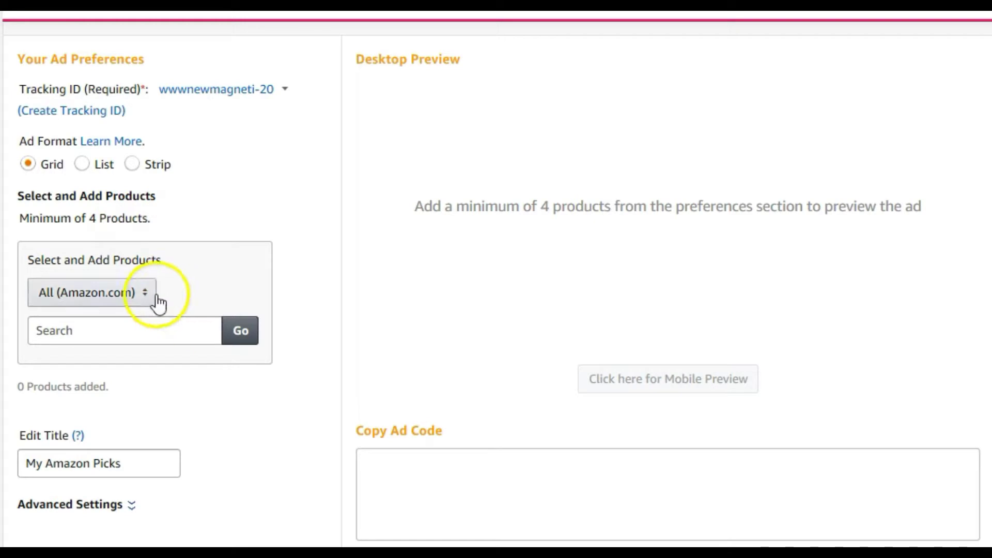
scroll(248, 284, "down", 1)
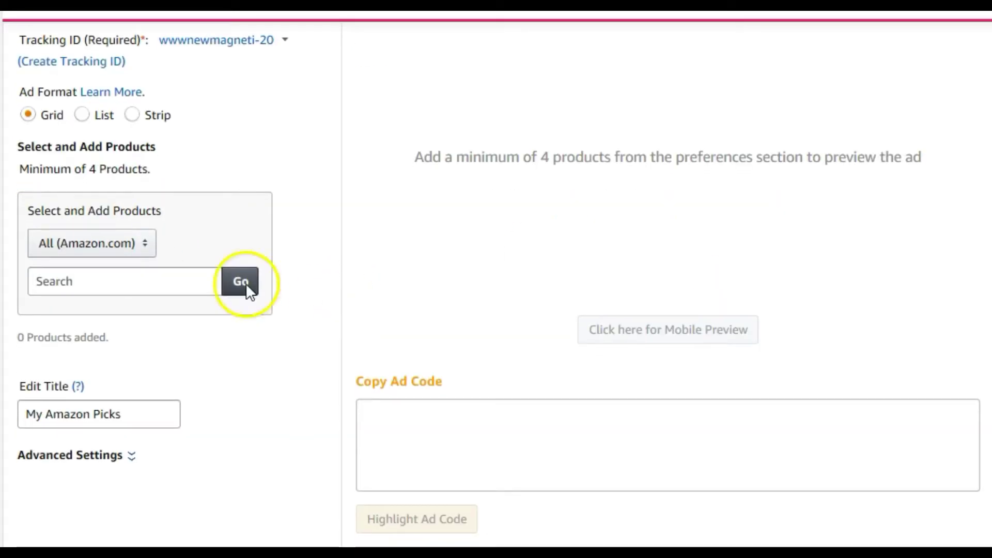
left_click(149, 253)
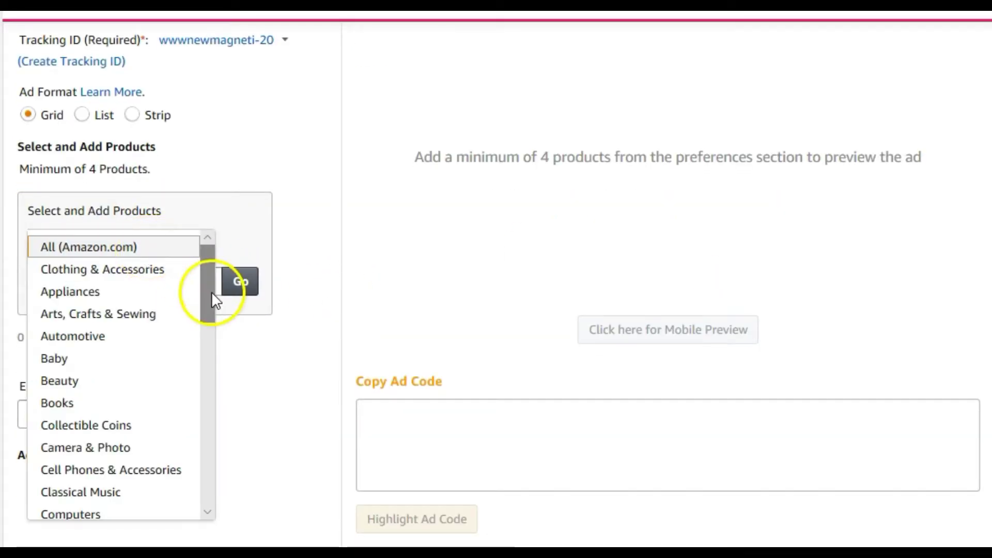
left_click(95, 360)
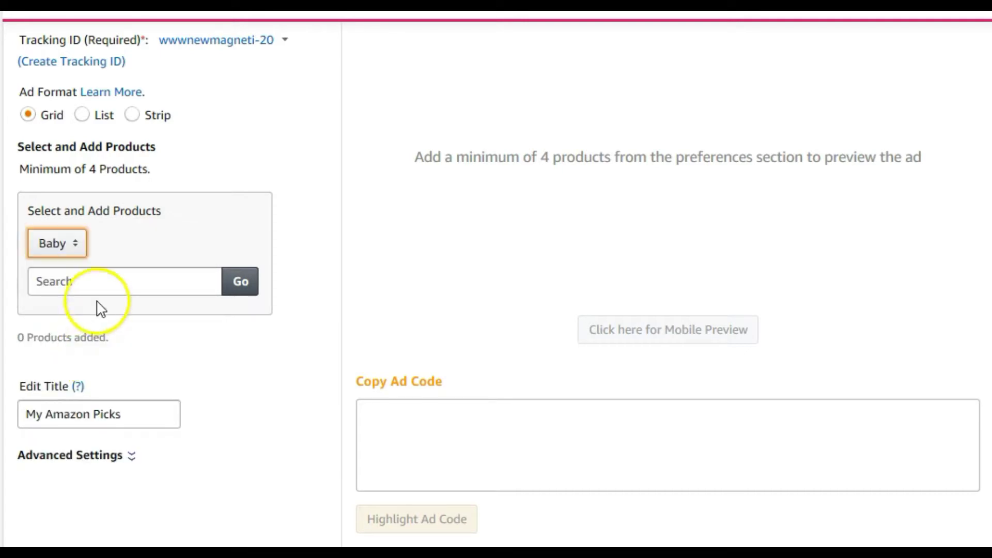
left_click(97, 281)
type("fisher price")
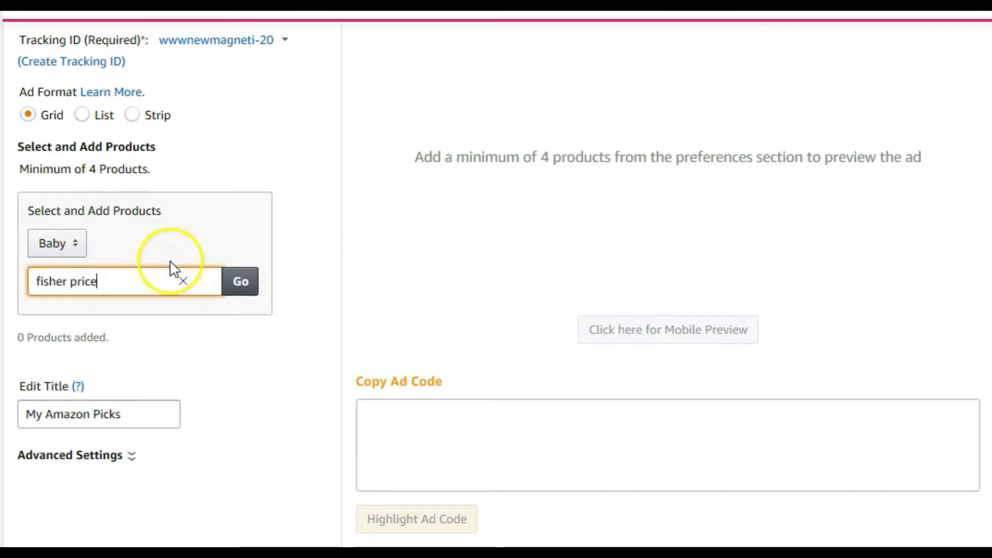
left_click(243, 287)
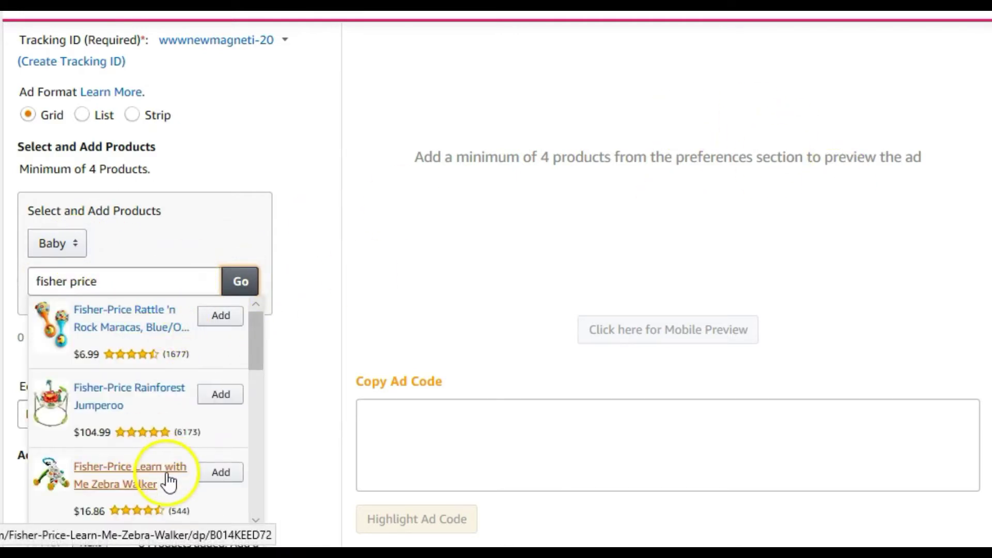
scroll(258, 254, "down", 2)
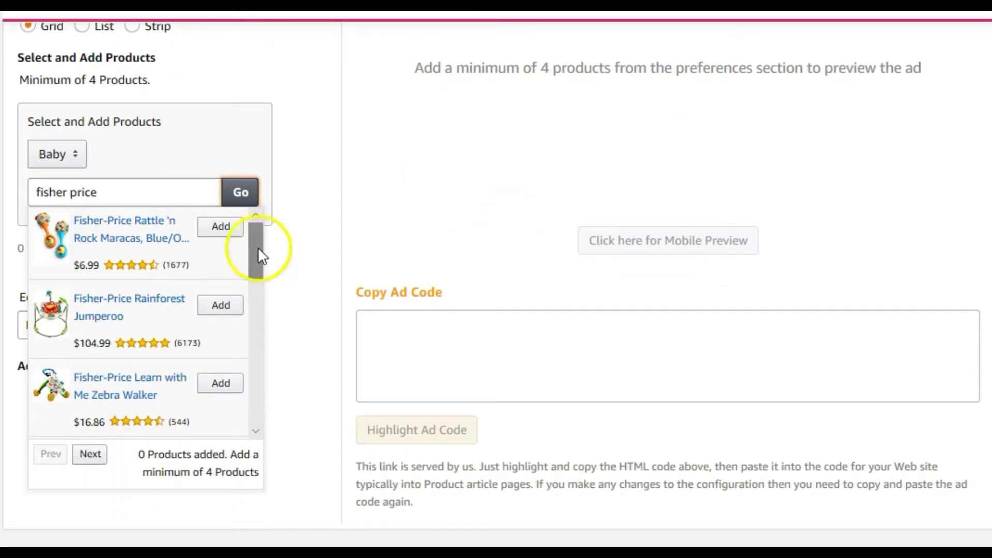
left_click_drag(253, 254, 254, 234)
- Refine the product search to "fisher price electronic"
left_click(109, 198)
type("el")
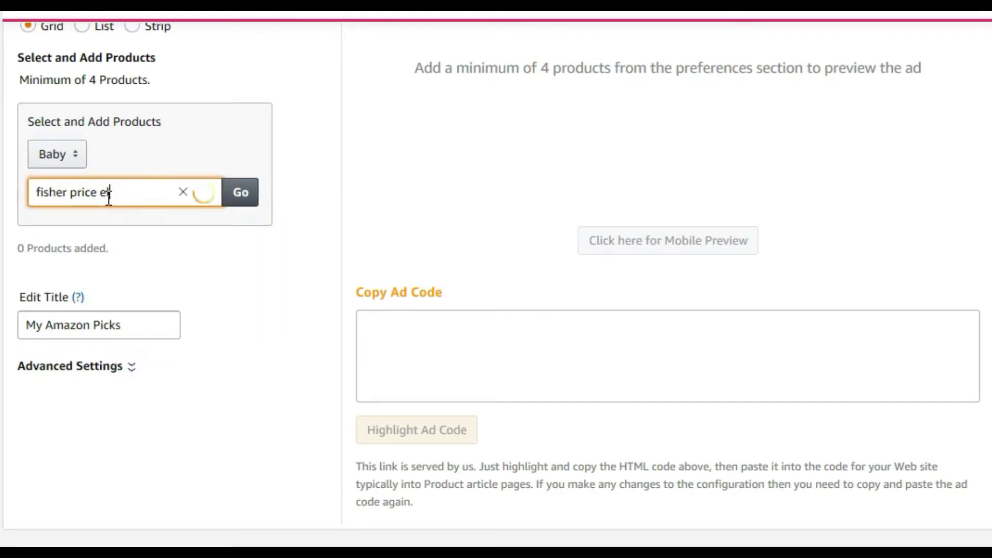
type("ectronic")
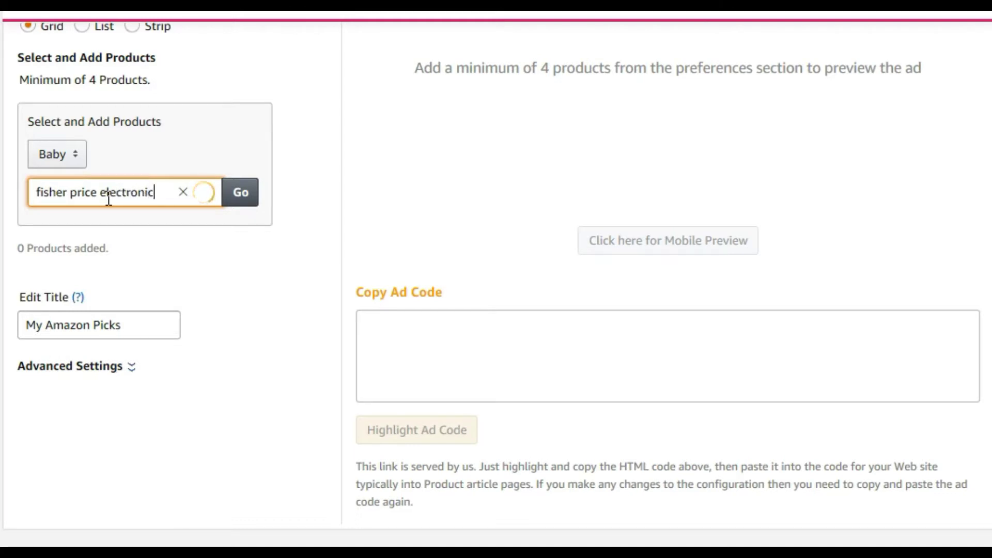
- Add the Deluxe Electronic Xylophone, Go Baby Go Poppity Pop Musical Dino, Bright Beats Dance & Move and Laugh & Learn Learning Kitchen to the ad
left_click(221, 227)
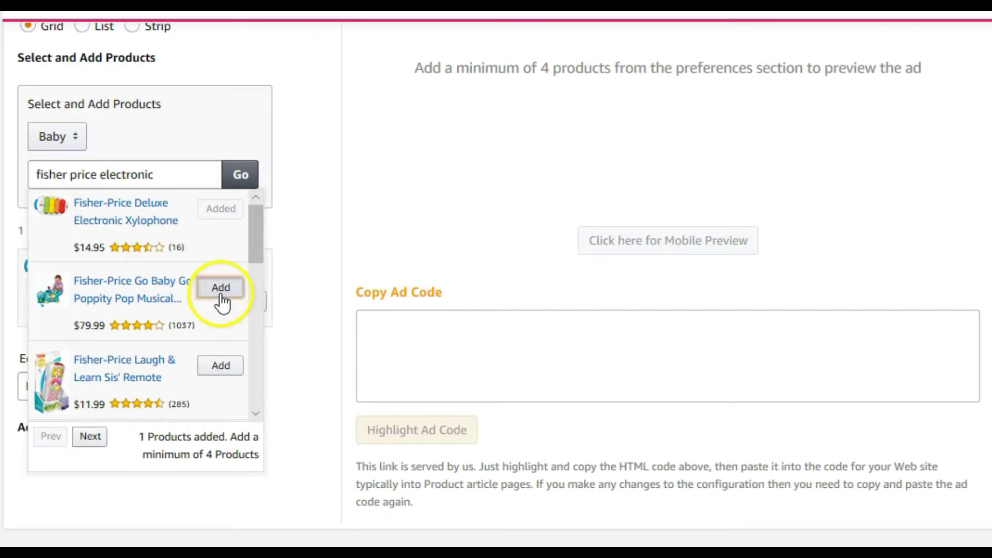
left_click(221, 292)
left_click_drag(250, 231, 255, 264)
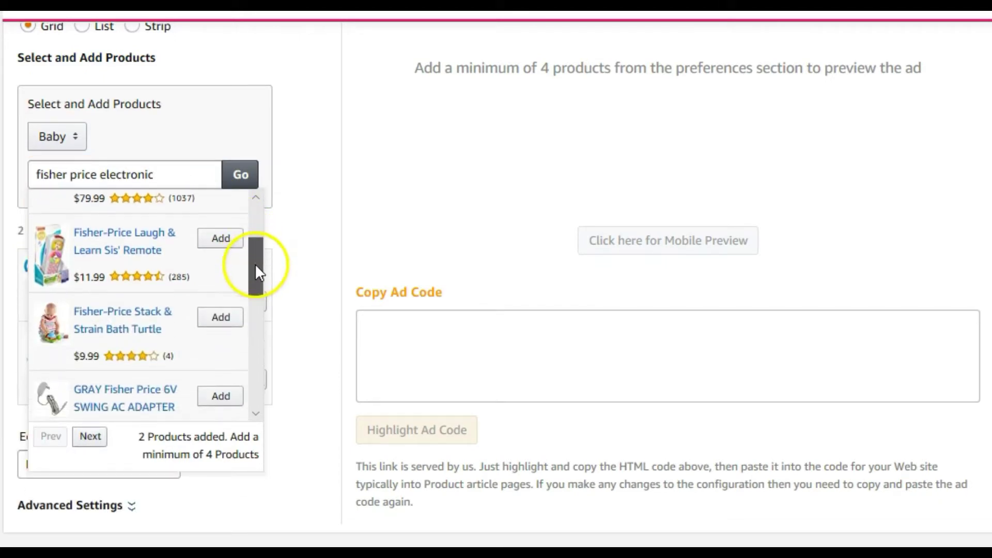
left_click_drag(262, 271, 260, 299)
left_click(221, 328)
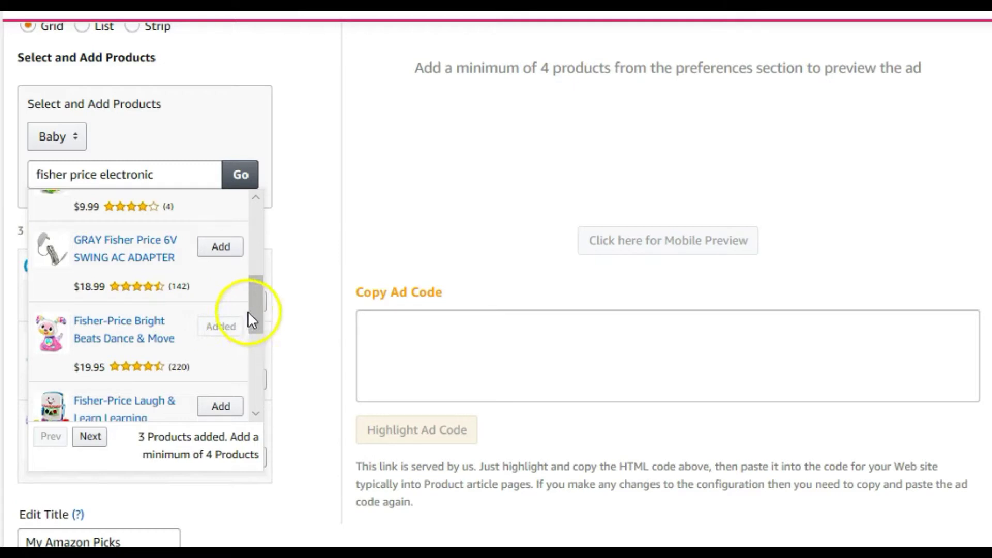
left_click_drag(252, 310, 258, 340)
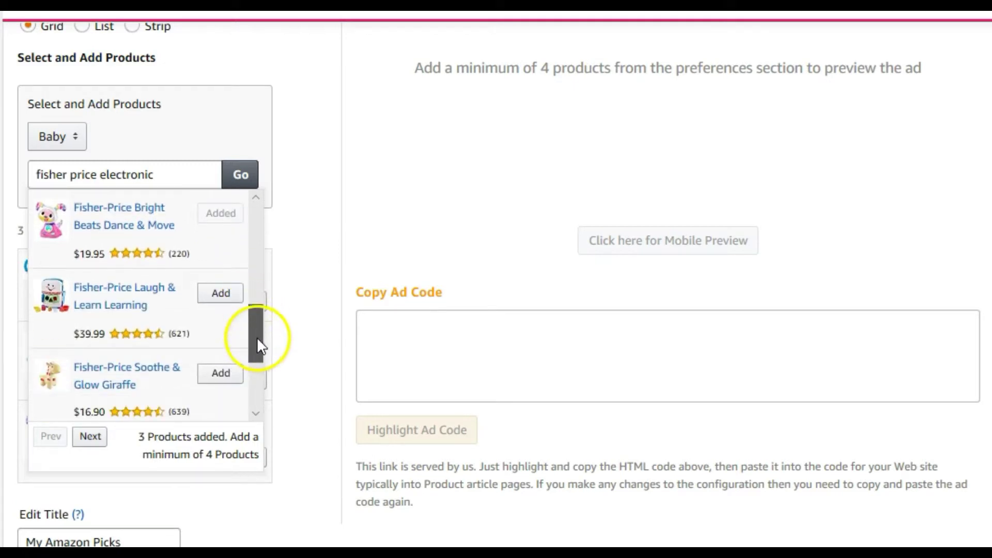
left_click(219, 293)
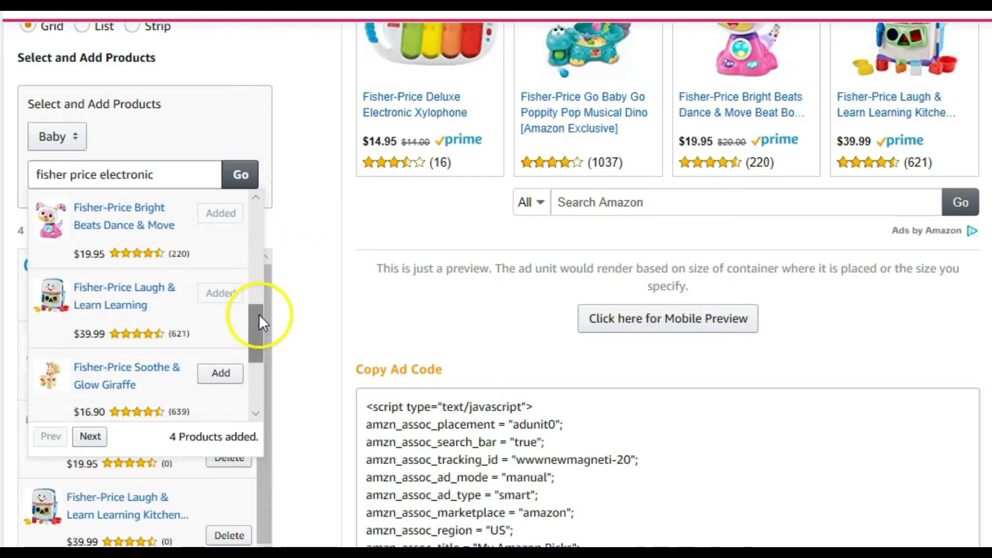
- Review the remaining product results and copy the custom ad's complete code
scroll(496, 284, "up", 2)
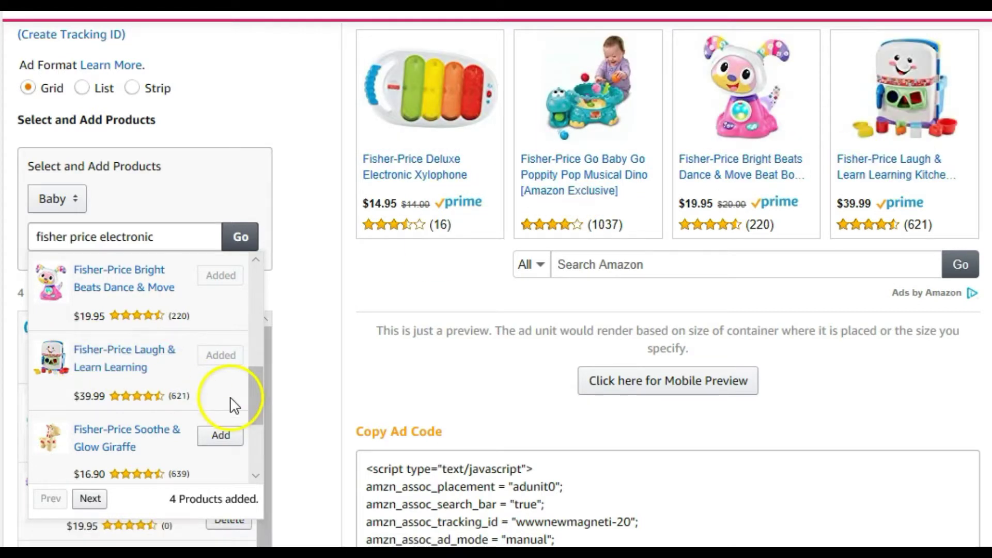
left_click_drag(252, 400, 252, 429)
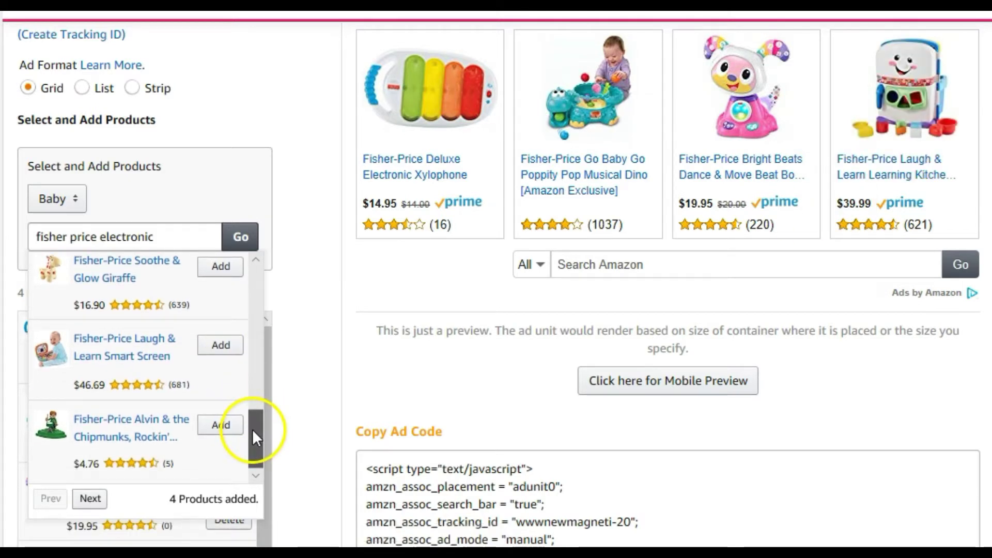
left_click_drag(256, 423, 272, 277)
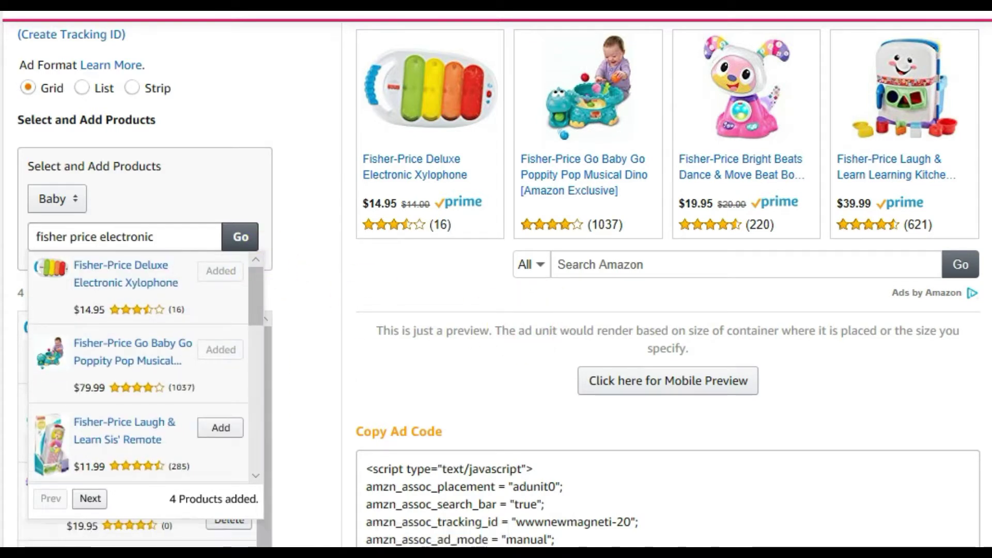
scroll(496, 284, "down", 4)
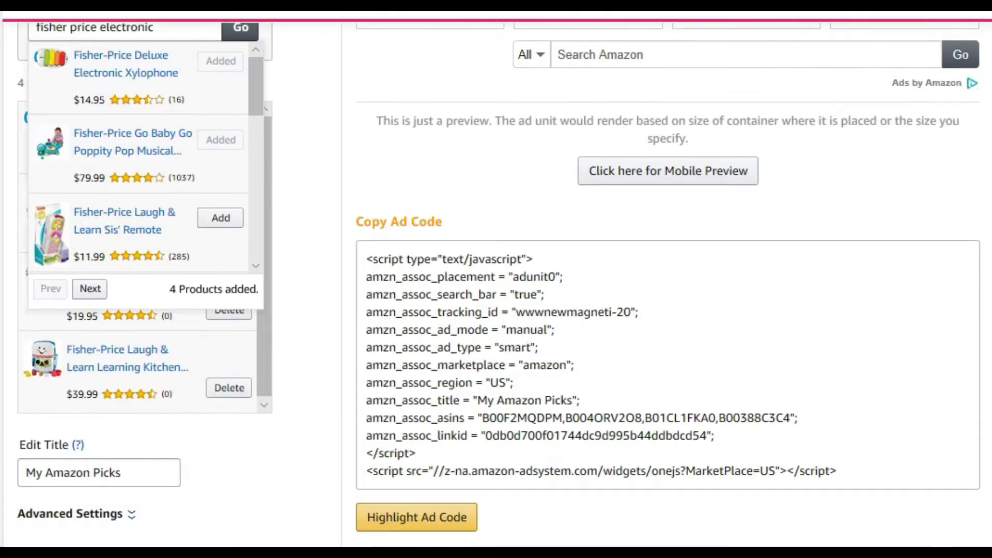
left_click(389, 520)
key("ctrl+c")
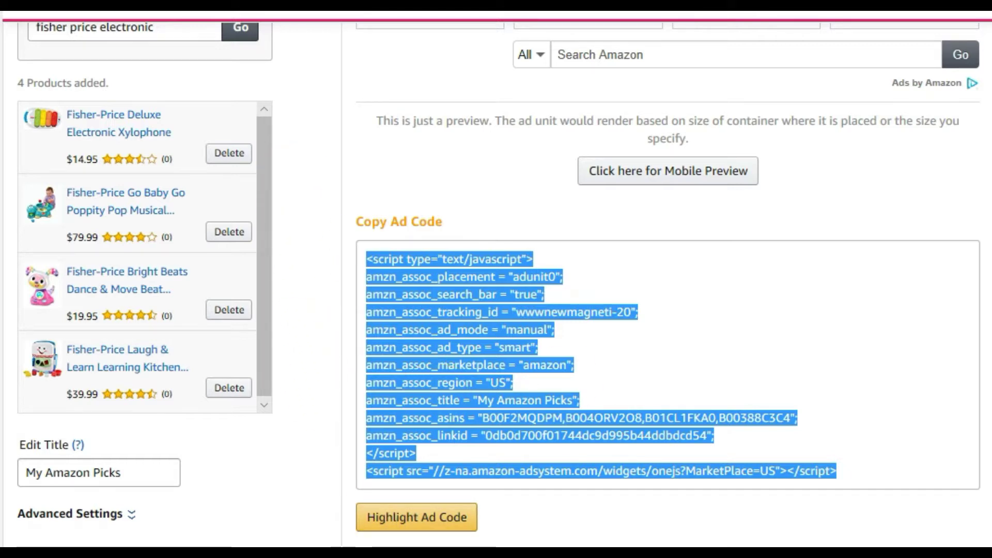
scroll(496, 284, "up", 8)
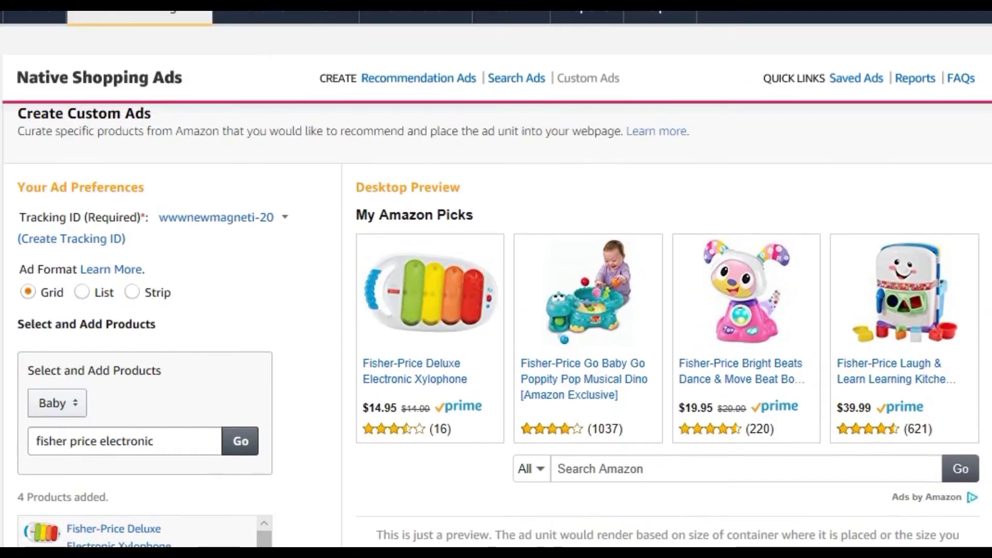
scroll(496, 285, "down", 1)
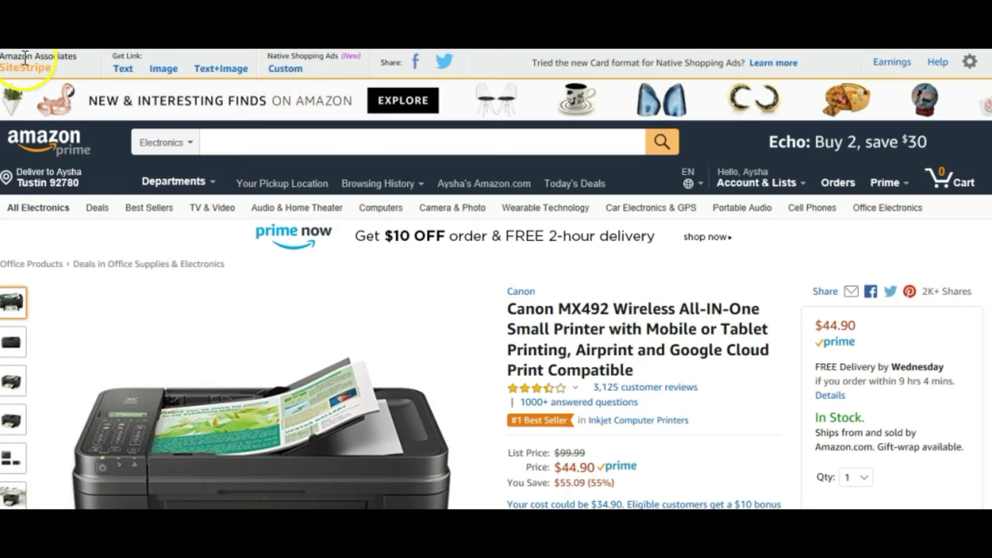
- On the Canon MX492 printer's Amazon page, open the SiteStripe custom native shopping ad and examine its preview and ad code
left_click(210, 101)
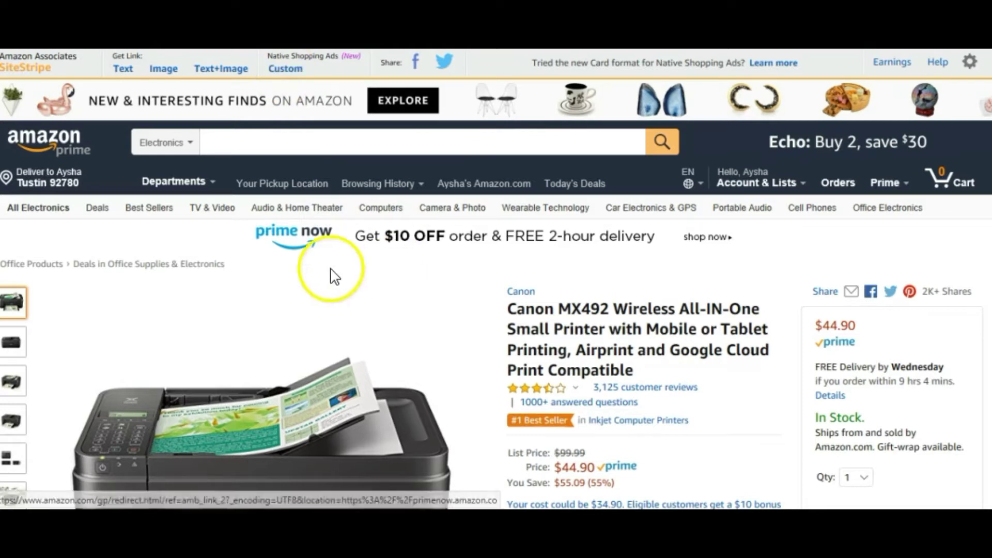
left_click(280, 77)
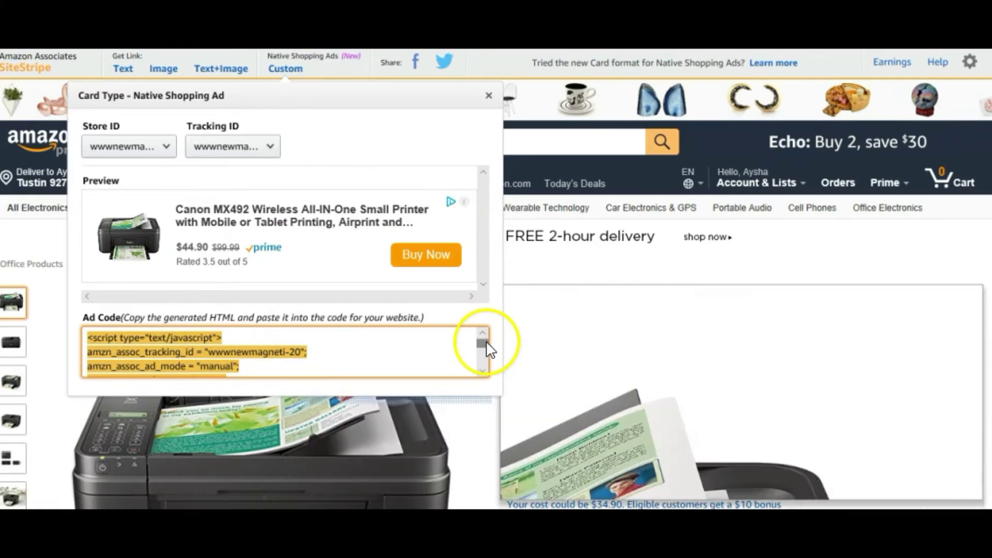
scroll(486, 343, "down", 2)
scroll(489, 353, "up", 2)
scroll(487, 349, "up", 2)
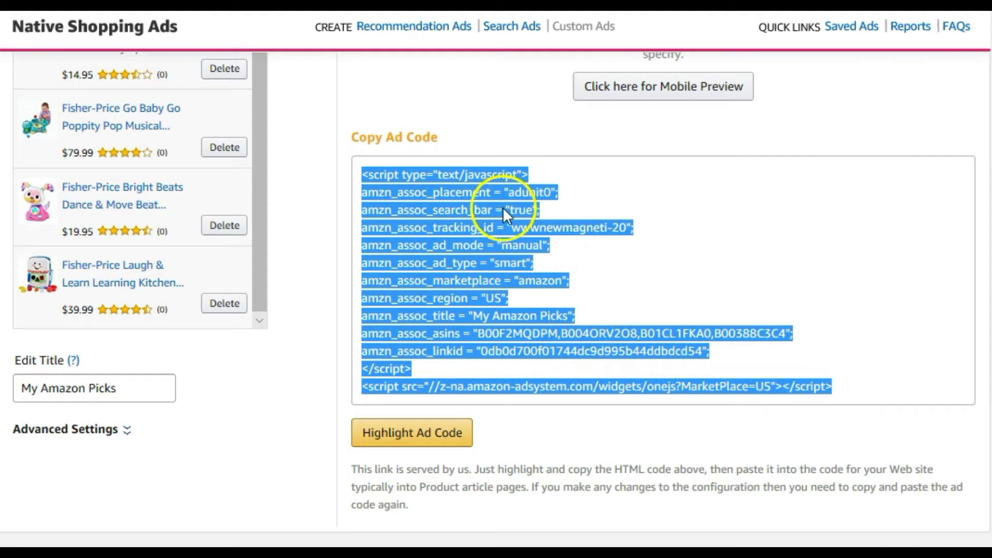
- Switch to the WordPress post and add the filler line "aaghhjhgytlu;uuitvryul" below the existing sentence, followed by a new paragraph
mouse_move(392, 5)
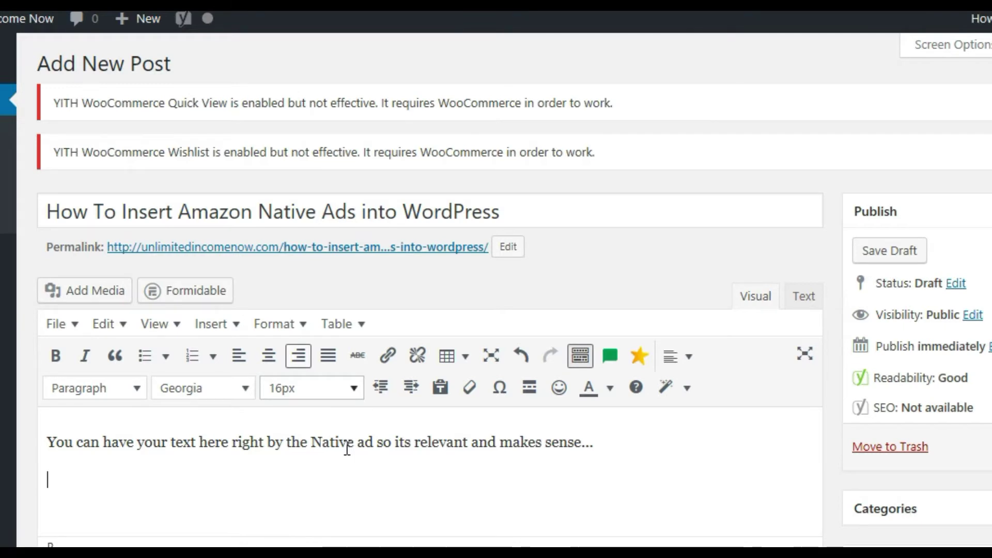
type("aaghhjhgytlu")
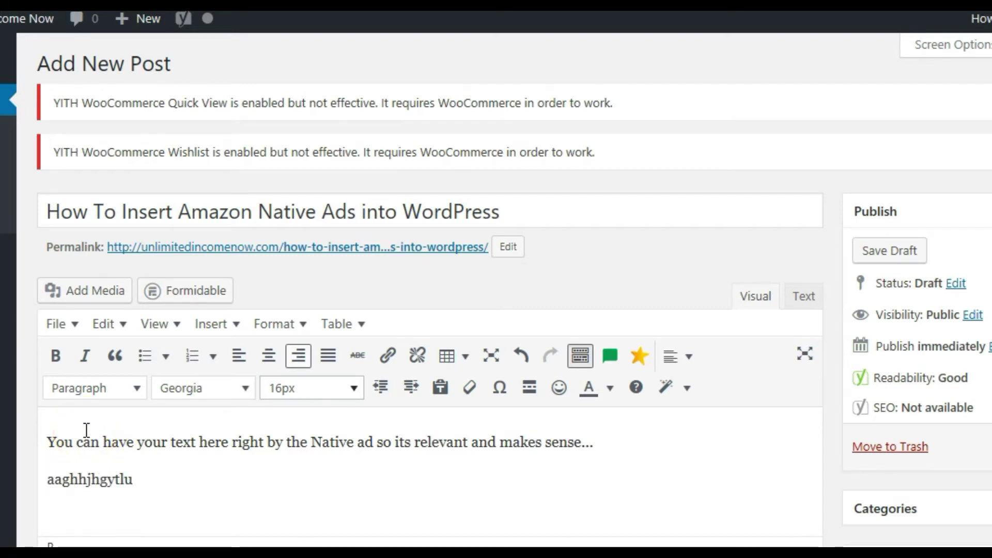
type(";uuitvryul")
key("Return")
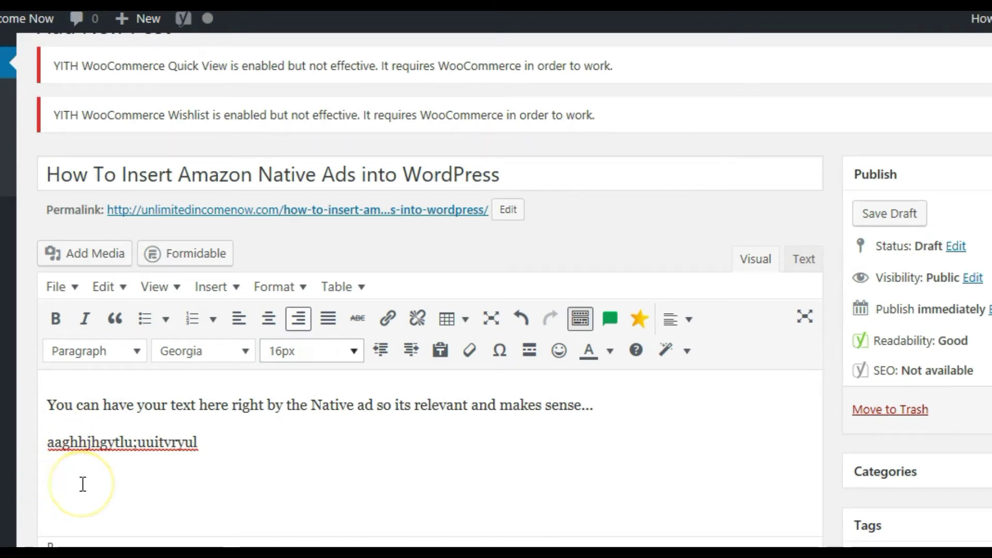
- Check the post's HTML source, return to visual editing and enter the placeholder "aaaaa" in the empty paragraph below the filler line
left_click(805, 260)
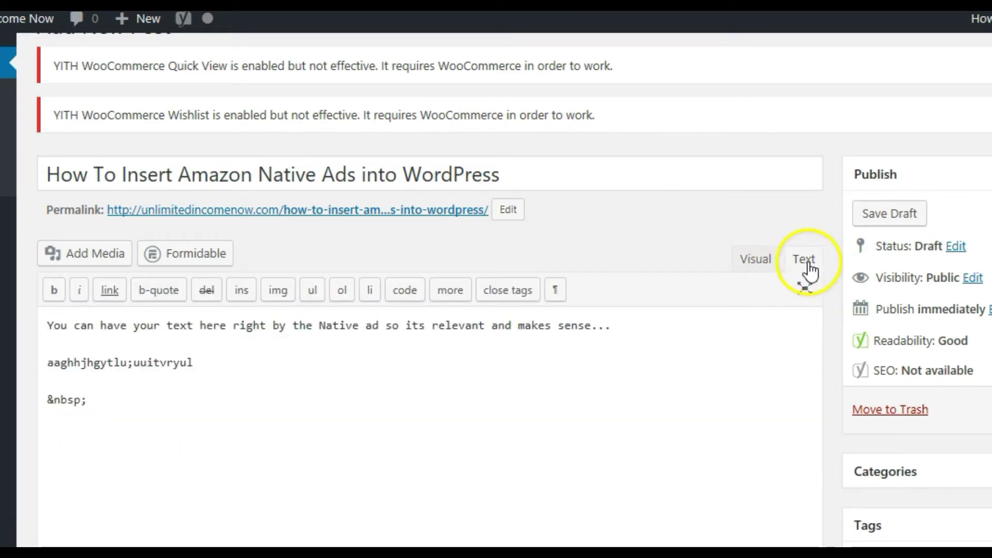
left_click(756, 262)
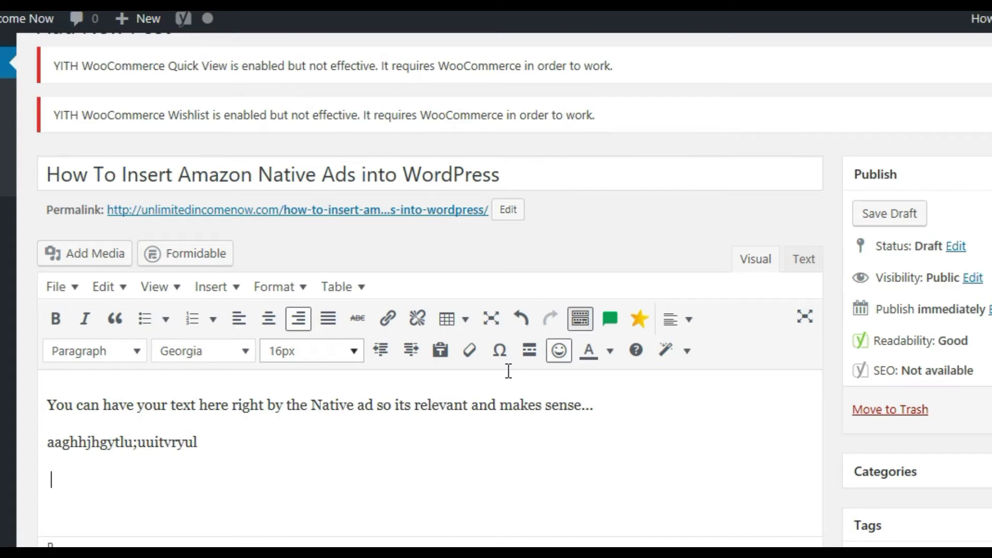
type("aaaaaxxxx")
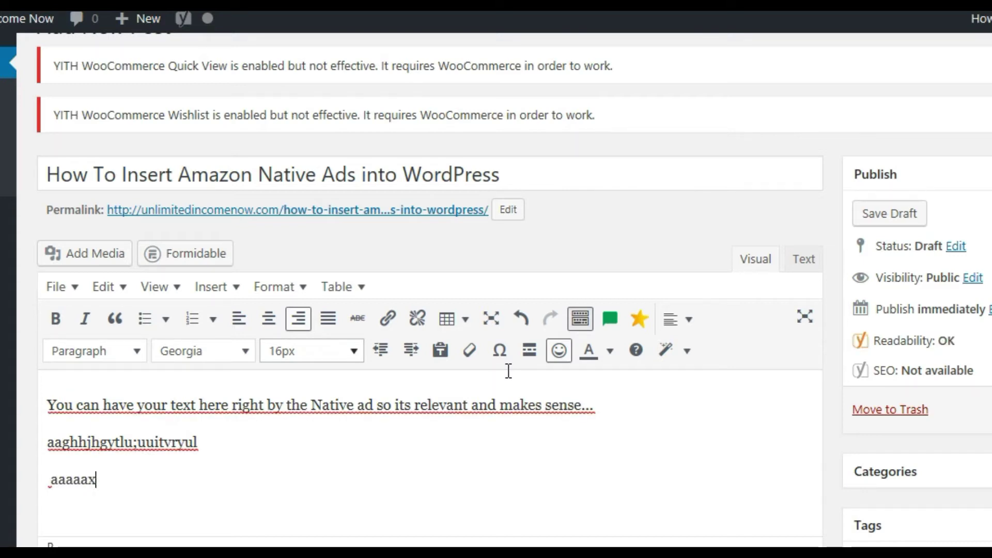
key("BackSpace")
key("BackSpace")
key("BackSpace")
key("BackSpace")
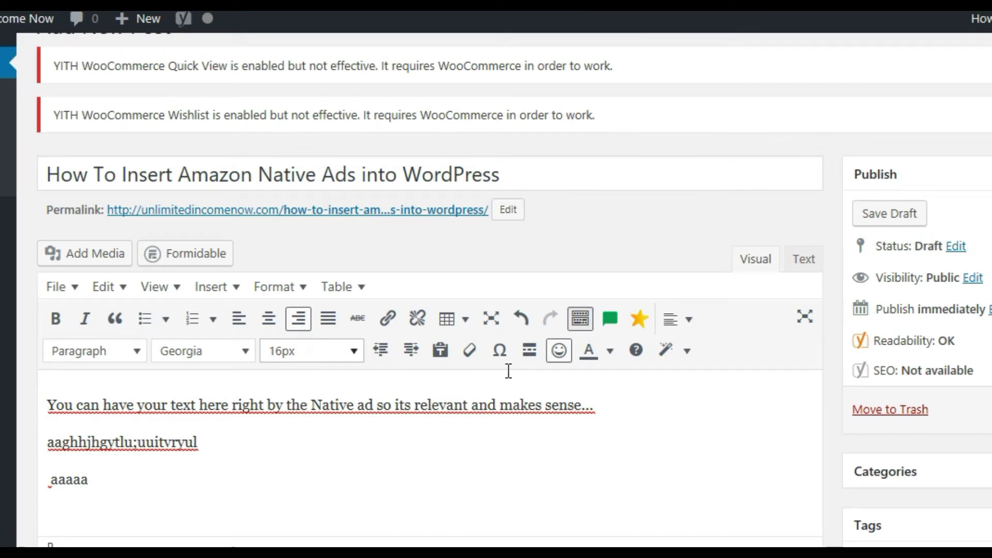
- In the post's HTML source, replace the placeholder "aaaaa" with the copied Amazon ad code
left_click(804, 260)
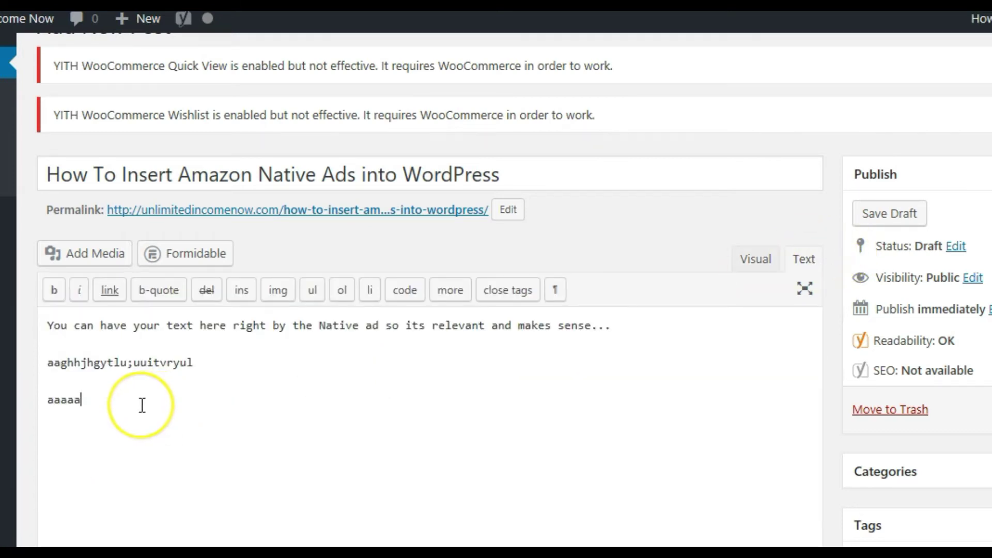
left_click_drag(141, 405, 38, 406)
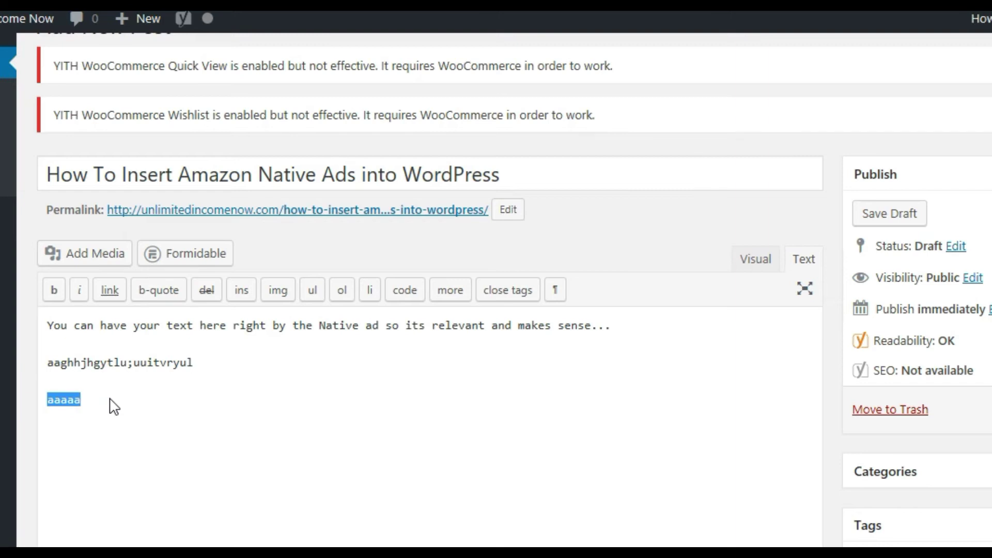
key("ctrl+v")
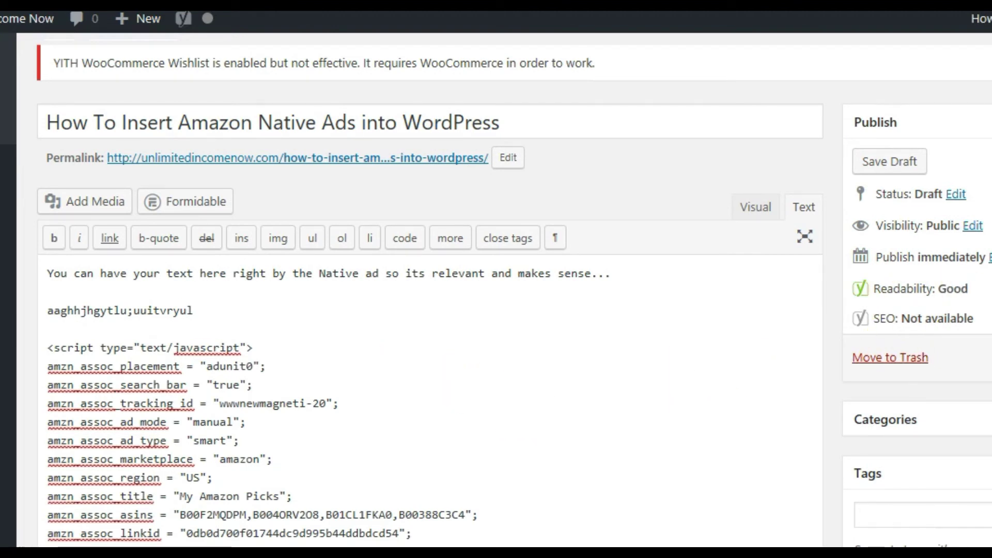
scroll(571, 506, "down", 2)
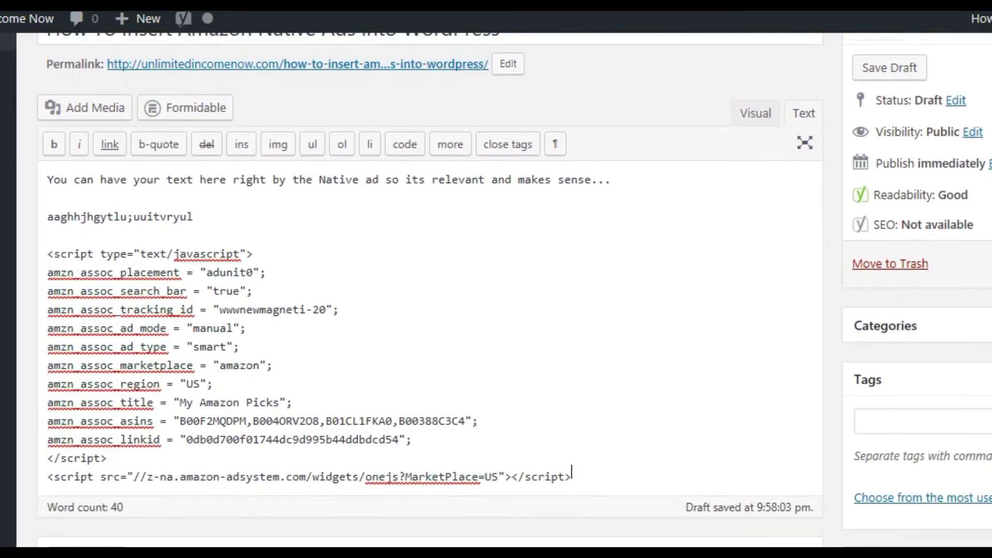
- Return the post to visual editing, check the inserted script placeholders below the filler line, and save the draft
scroll(571, 505, "up", 3)
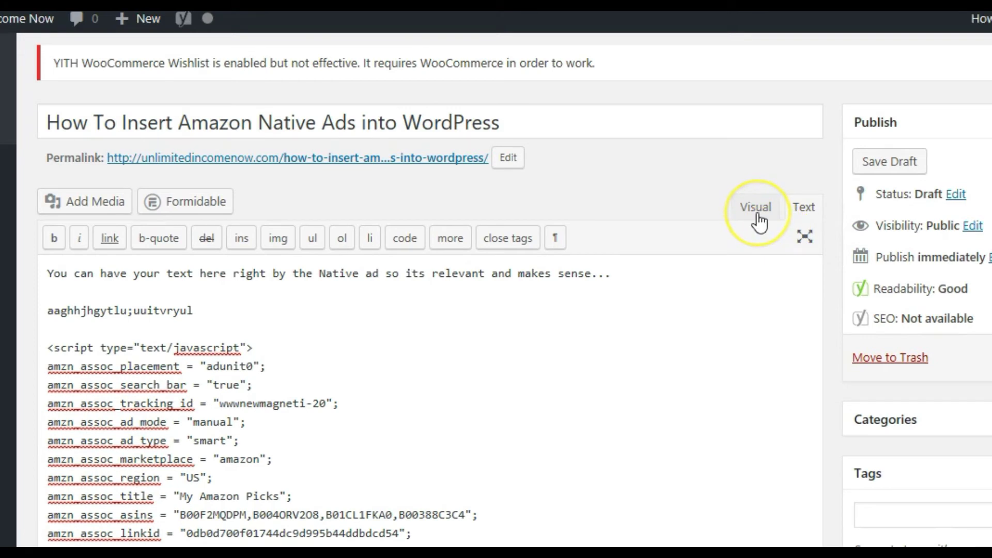
left_click(757, 217)
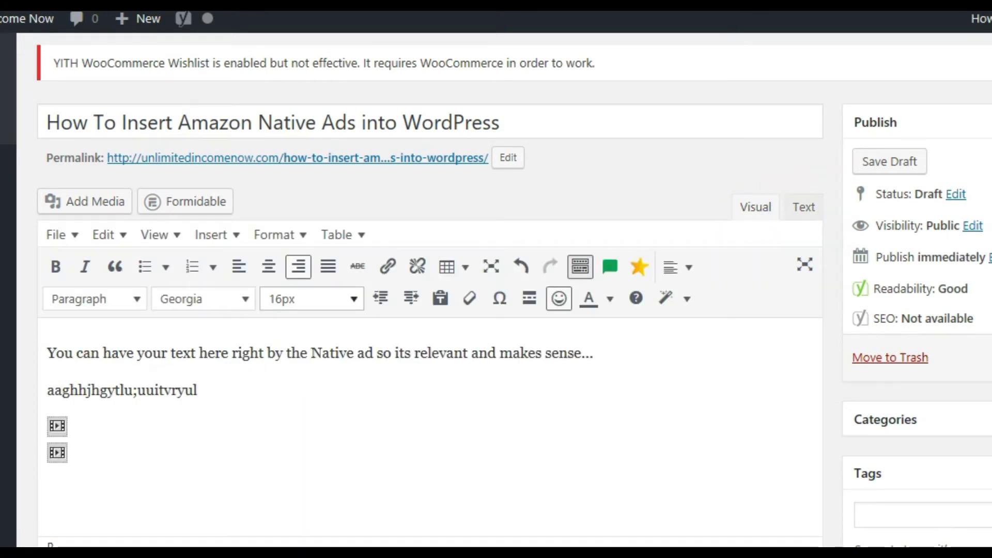
scroll(272, 348, "down", 1)
left_click(272, 348)
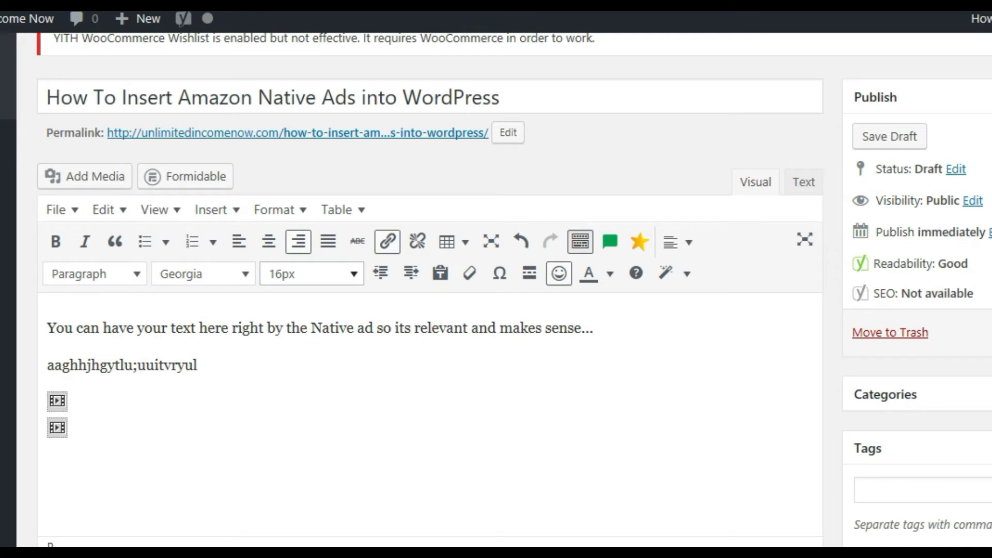
scroll(425, 297, "up", 1)
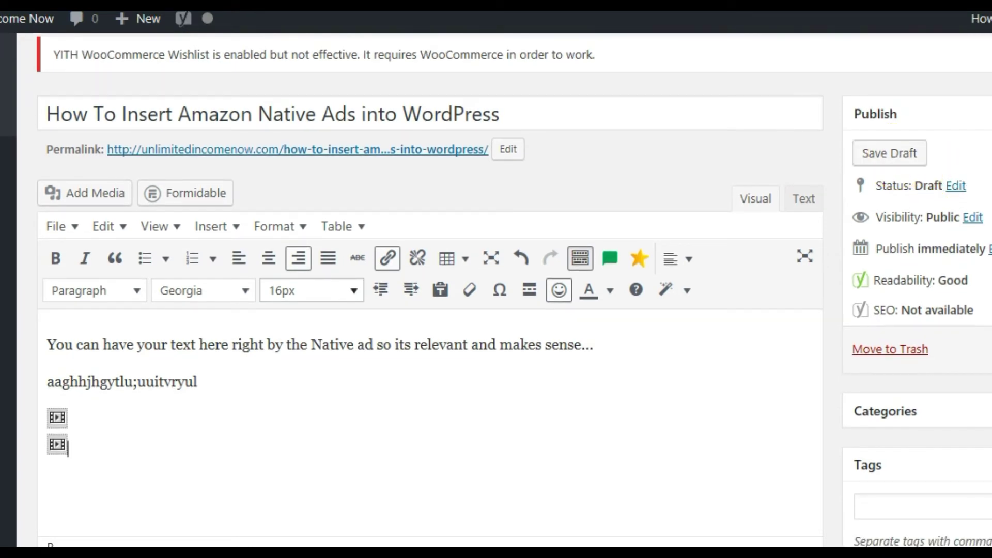
left_click(913, 153)
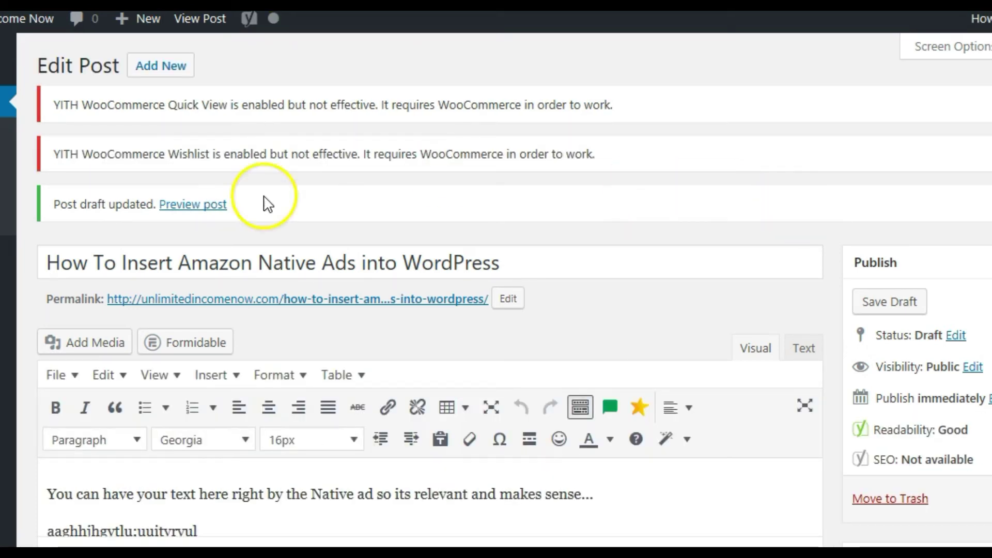
- Preview the saved post and examine how the "My Amazon Picks" native ad and its search bar sit below the text
left_click(196, 208)
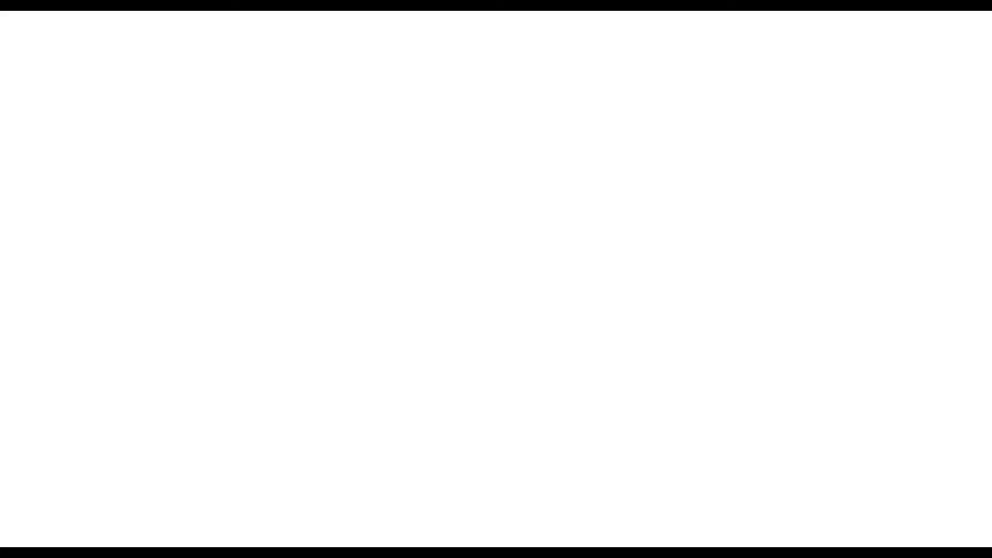
scroll(496, 279, "down", 10)
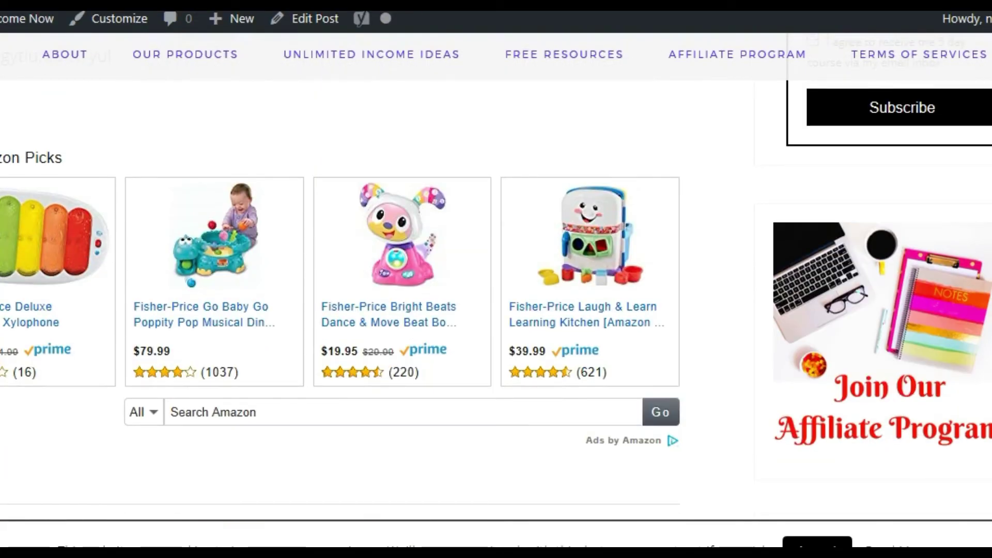
scroll(496, 279, "up", 10)
scroll(496, 279, "down", 10)
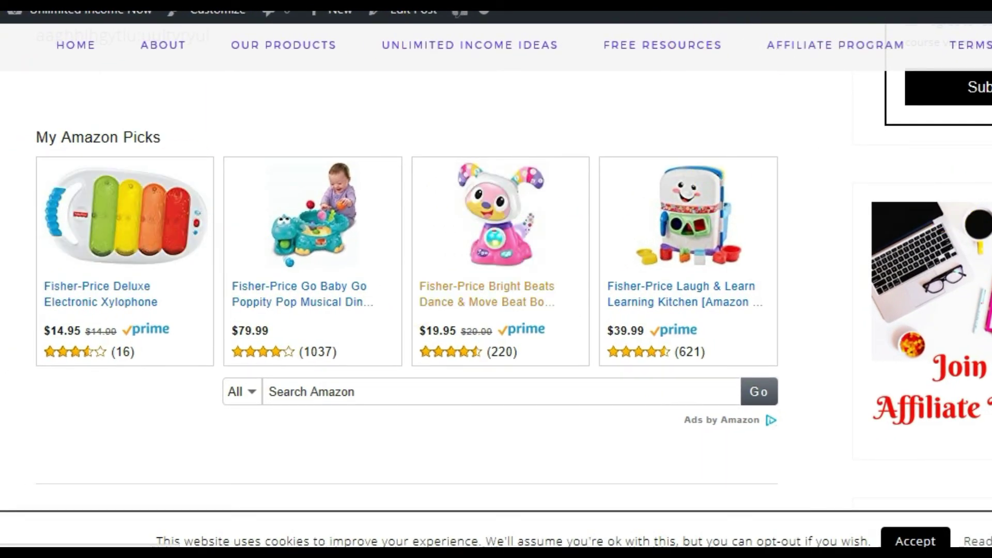
scroll(413, 276, "up", 4)
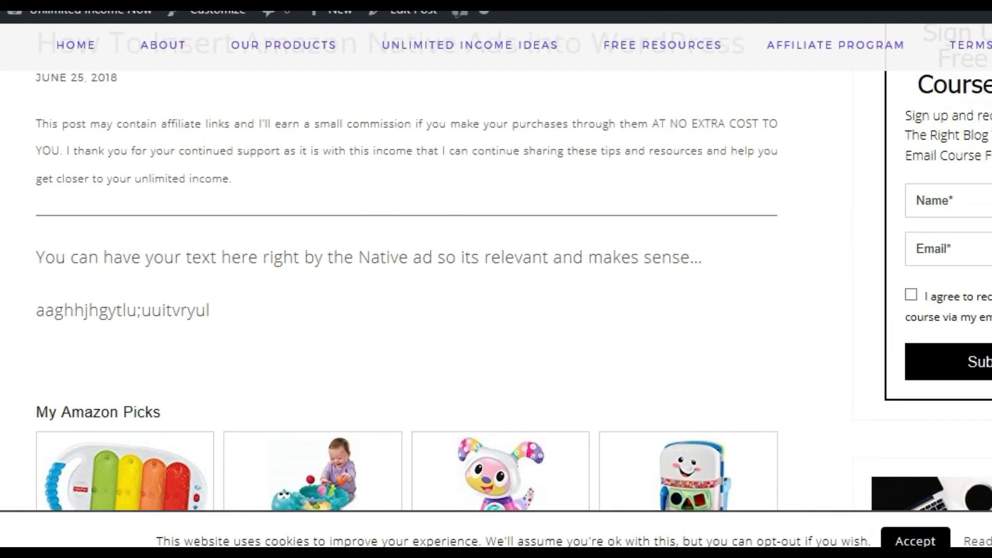
scroll(413, 277, "down", 4)
scroll(413, 277, "up", 1)
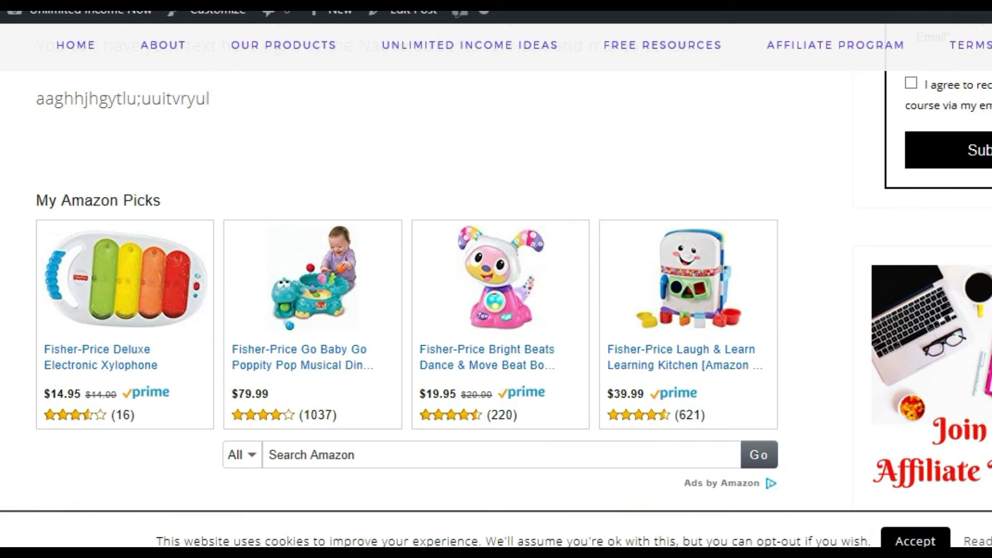
scroll(413, 276, "up", 3)
scroll(414, 276, "down", 3)
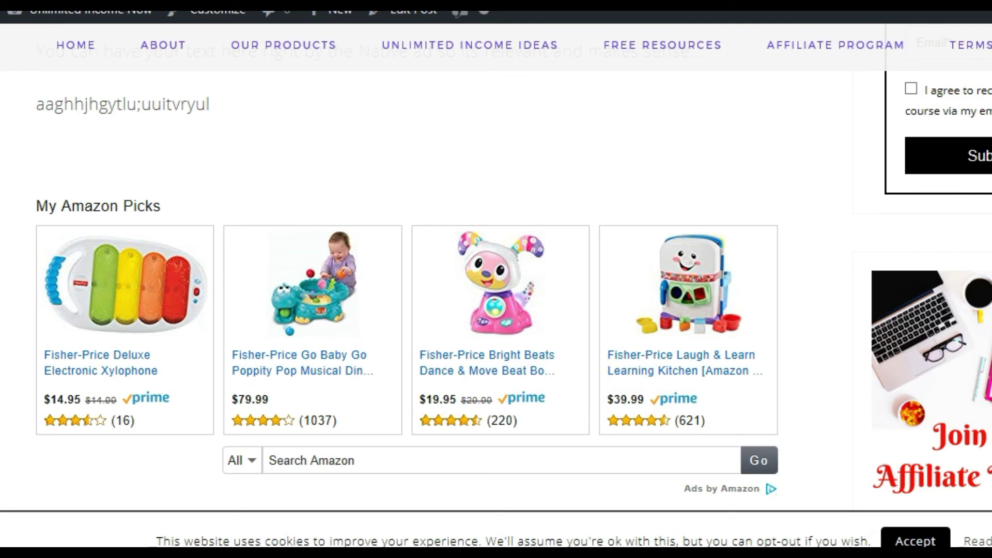
scroll(496, 290, "up", 3)
scroll(496, 290, "down", 1)
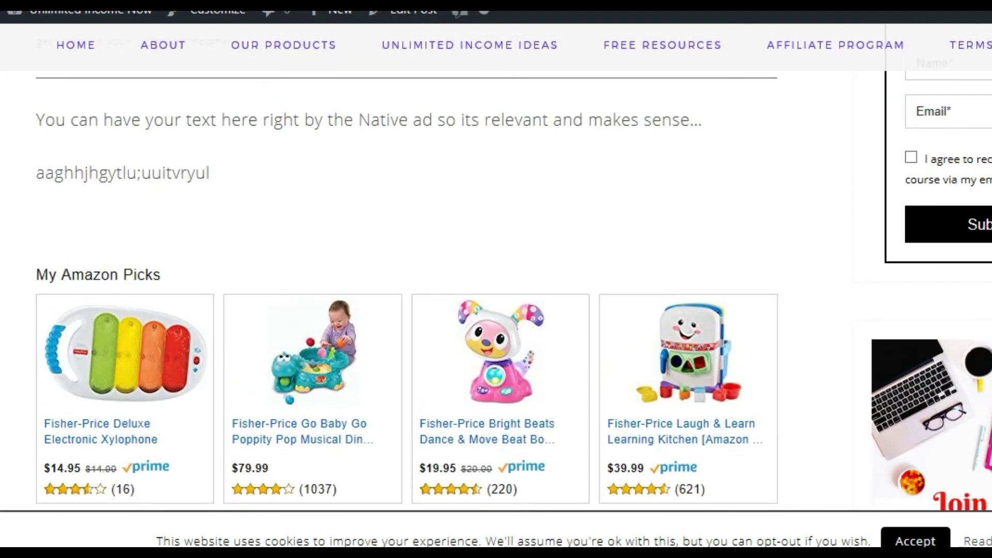
scroll(496, 289, "down", 1)
scroll(496, 289, "up", 3)
scroll(496, 289, "up", 2)
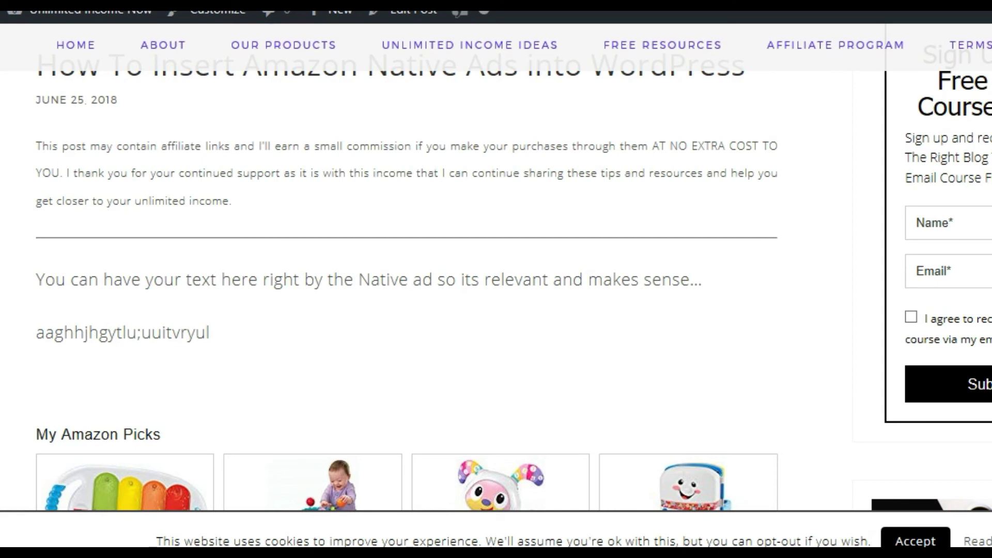
scroll(497, 289, "down", 4)
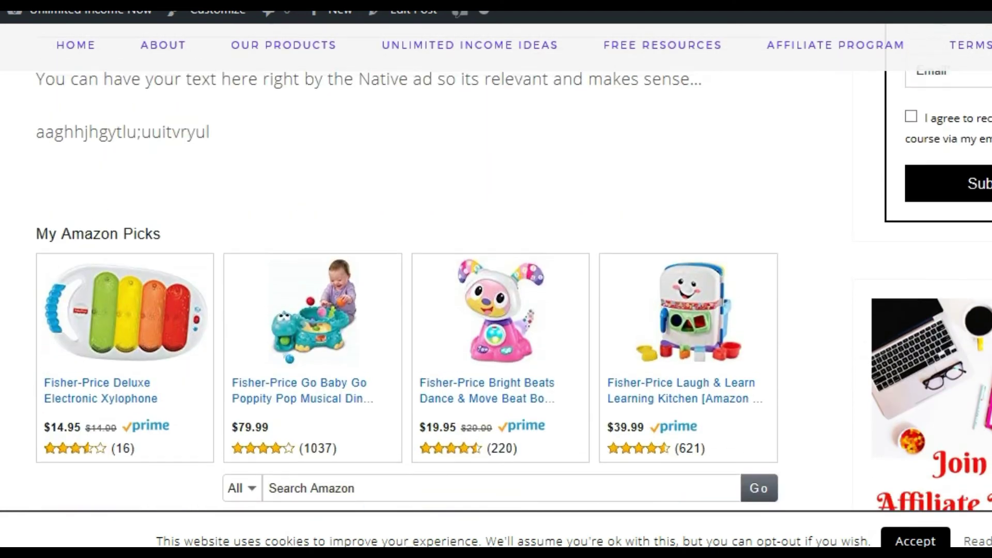
scroll(496, 289, "up", 4)
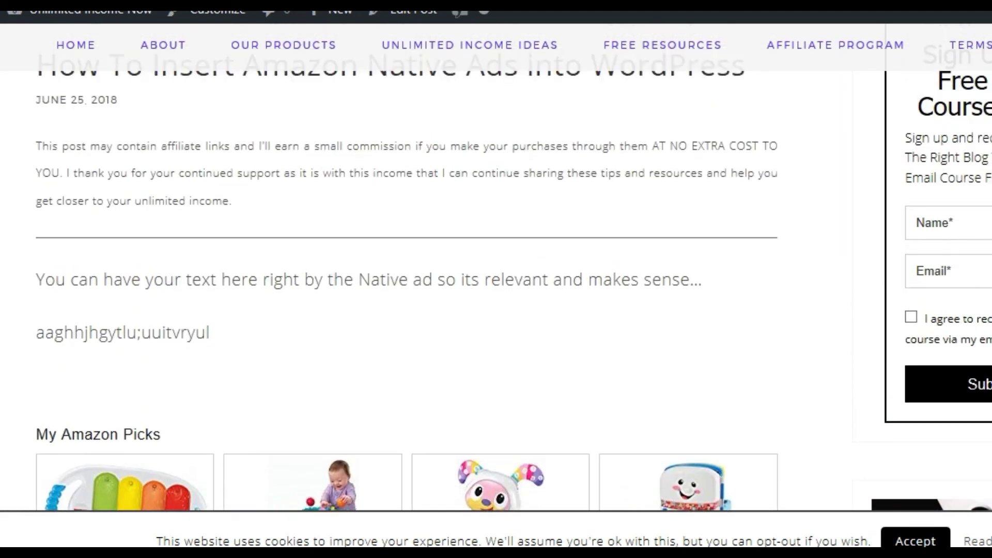
scroll(496, 290, "up", 2)
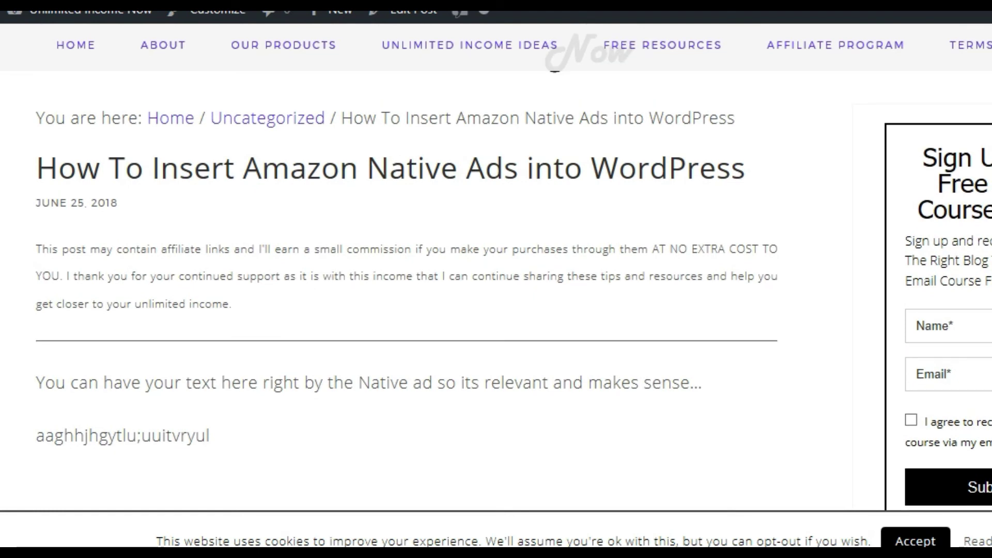